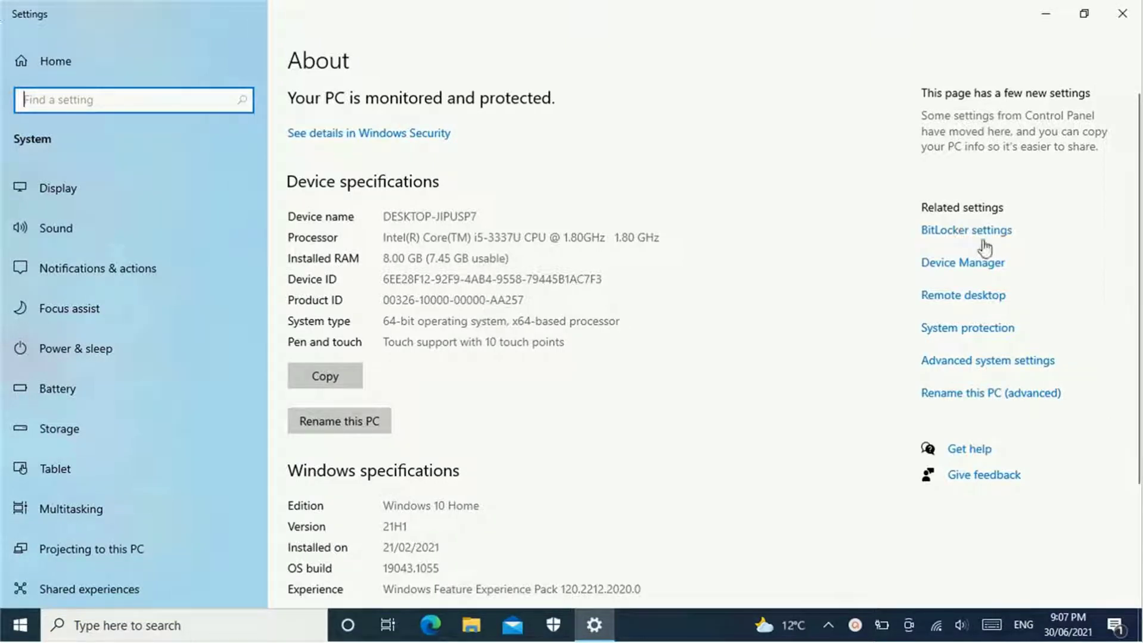
Inspect the processor entries in Device Manager, closing it and the Settings window when finished.
click(974, 270)
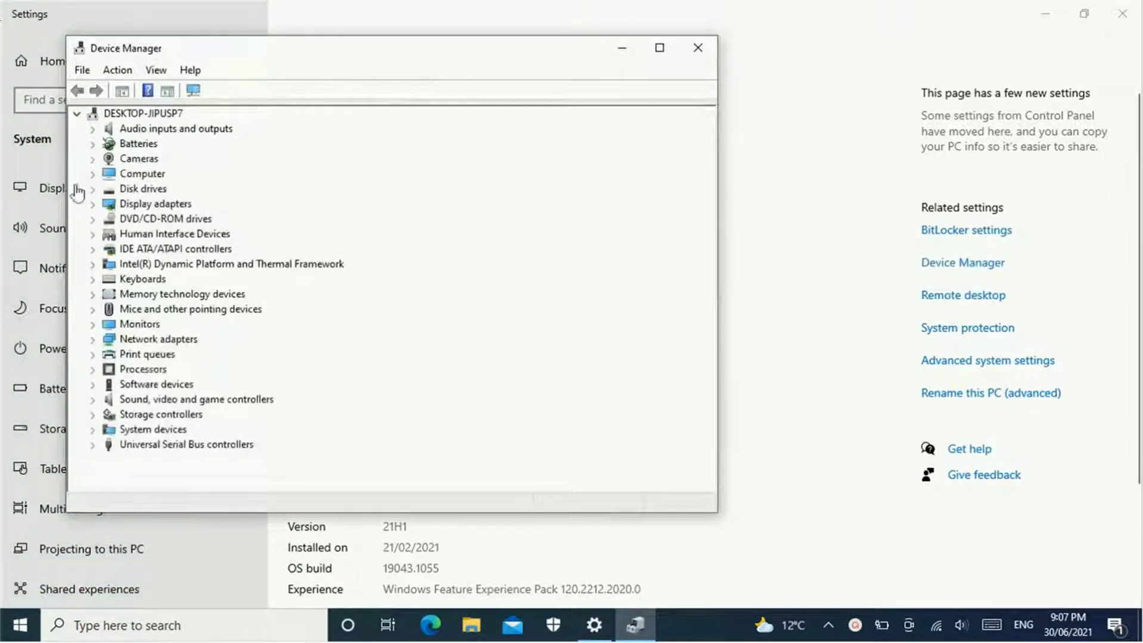
click(93, 370)
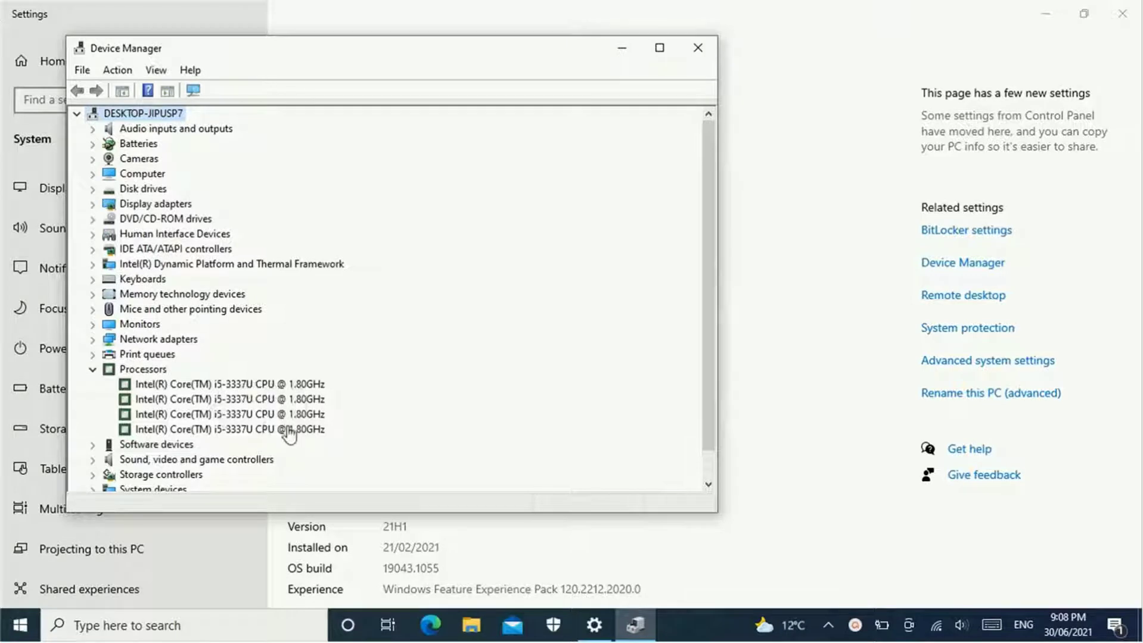
click(698, 48)
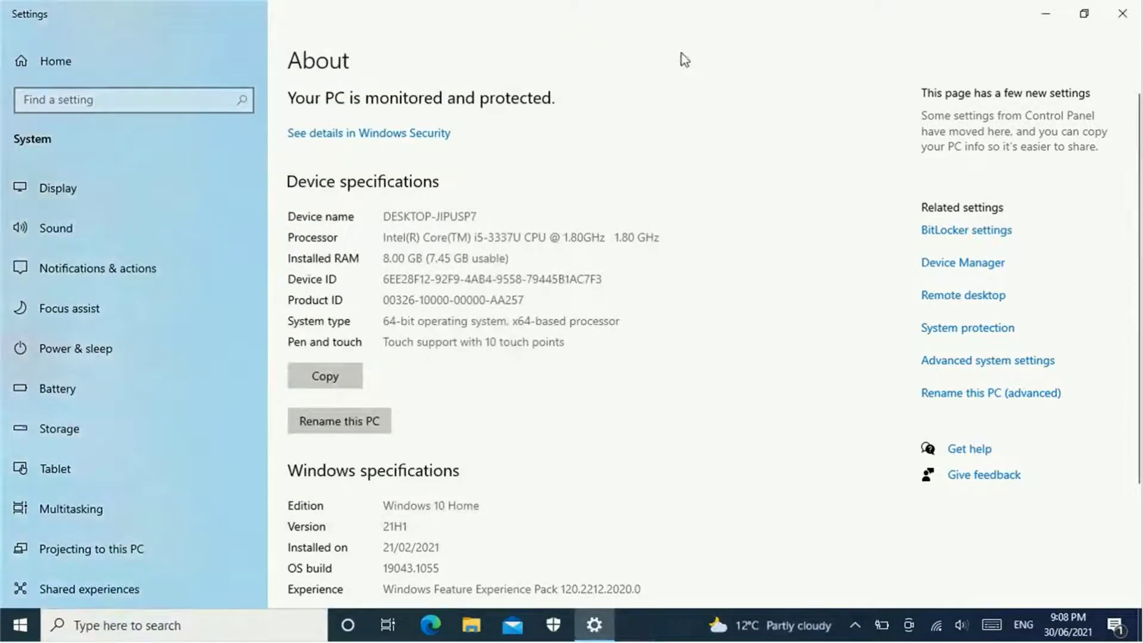
click(1134, 9)
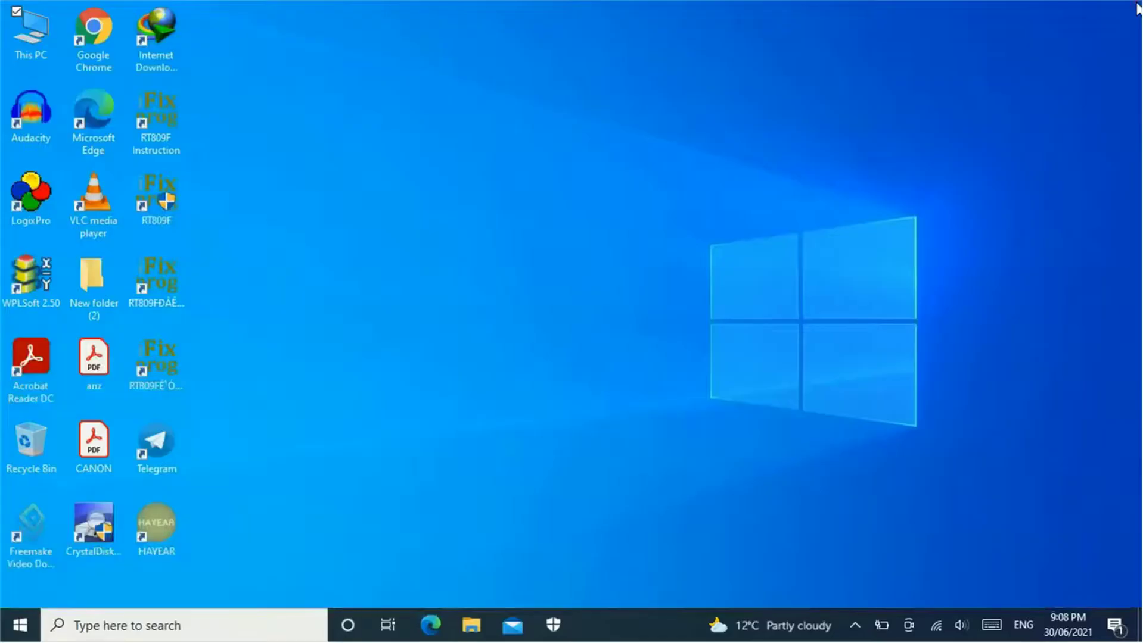
Check the free space of the local drives in This PC, close the window and refresh the desktop.
double_click(34, 25)
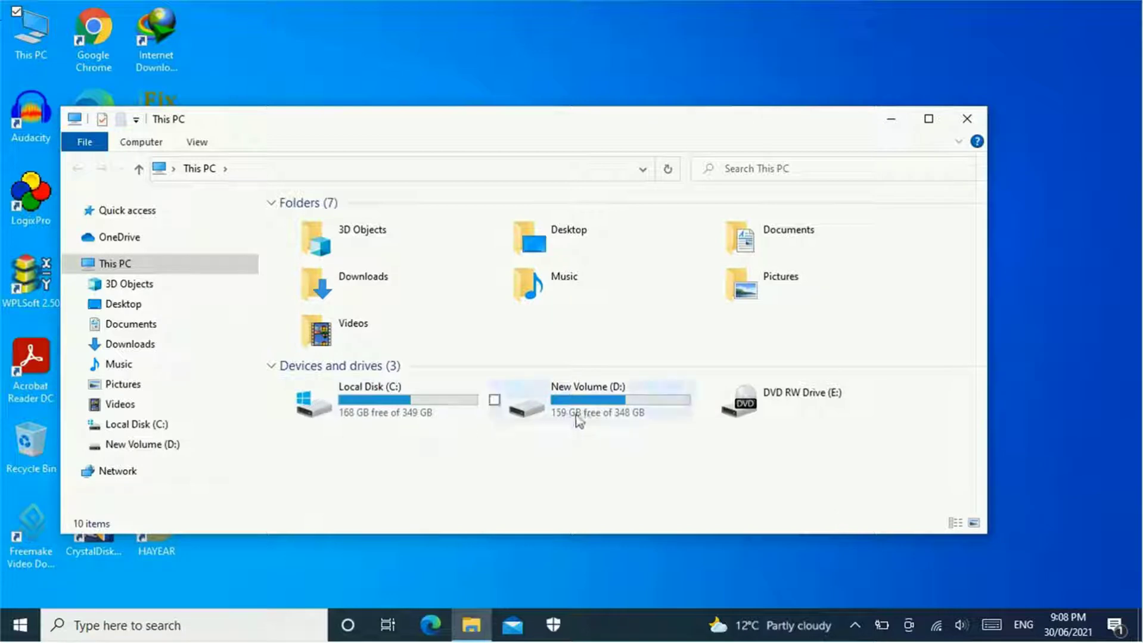
click(966, 120)
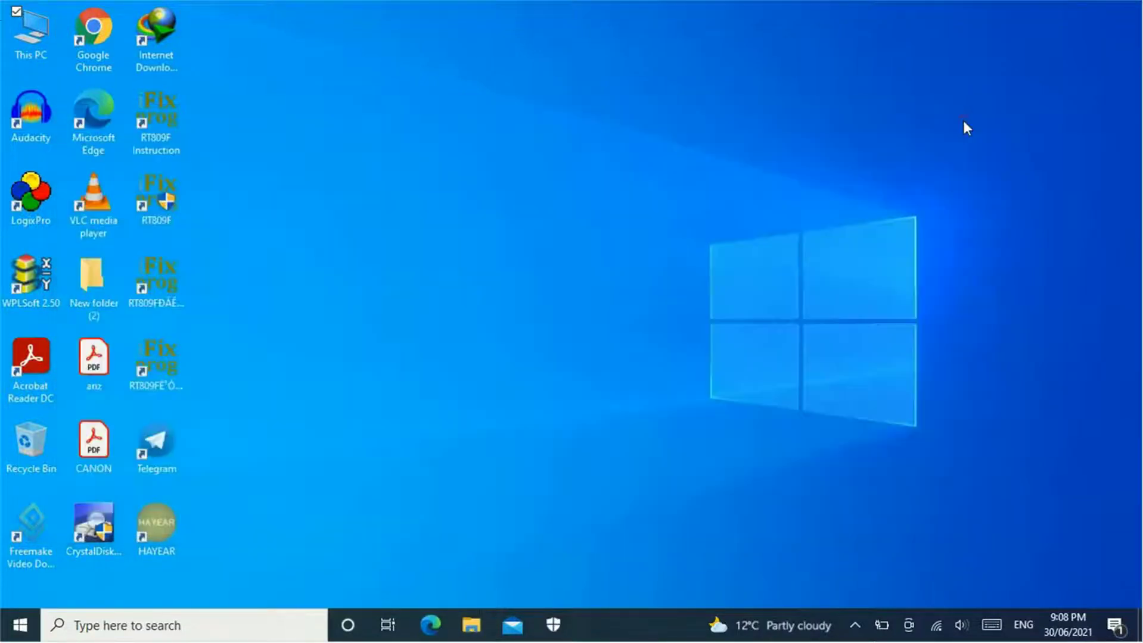
right_click(651, 157)
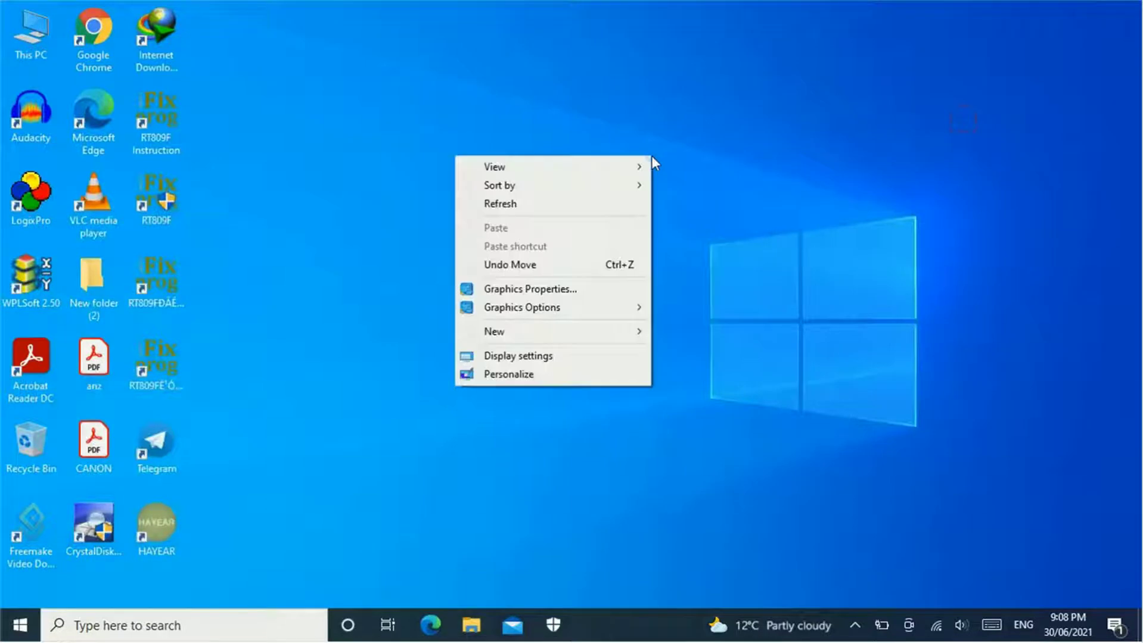
click(560, 209)
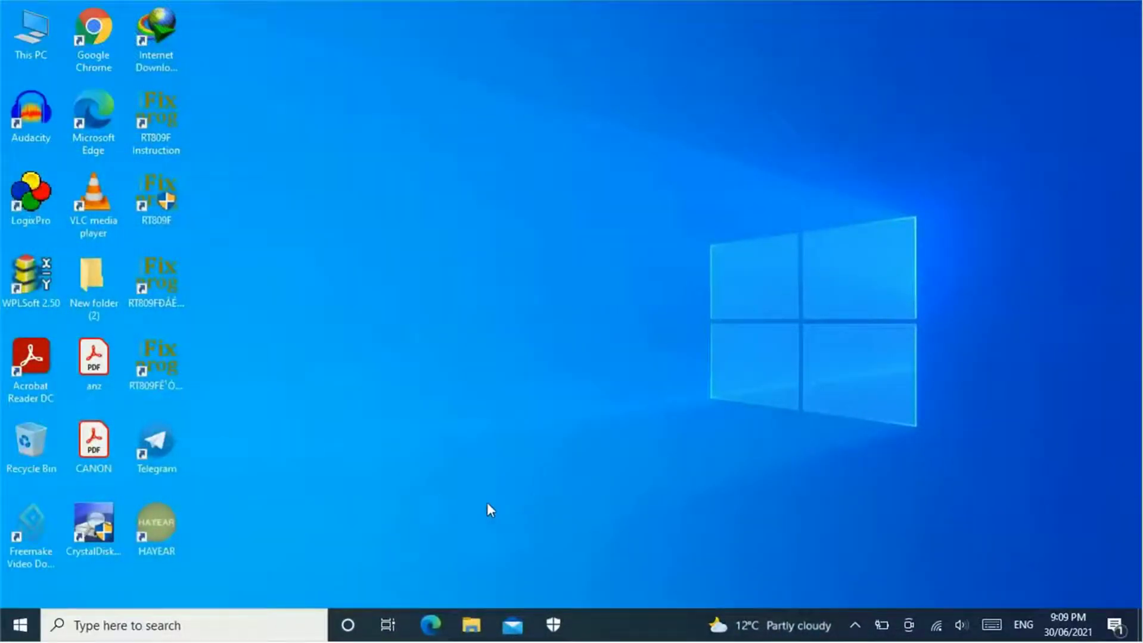
Search Windows for "SYSTEM INFOR" and open the System Information app.
click(196, 631)
text(SYSTEM)
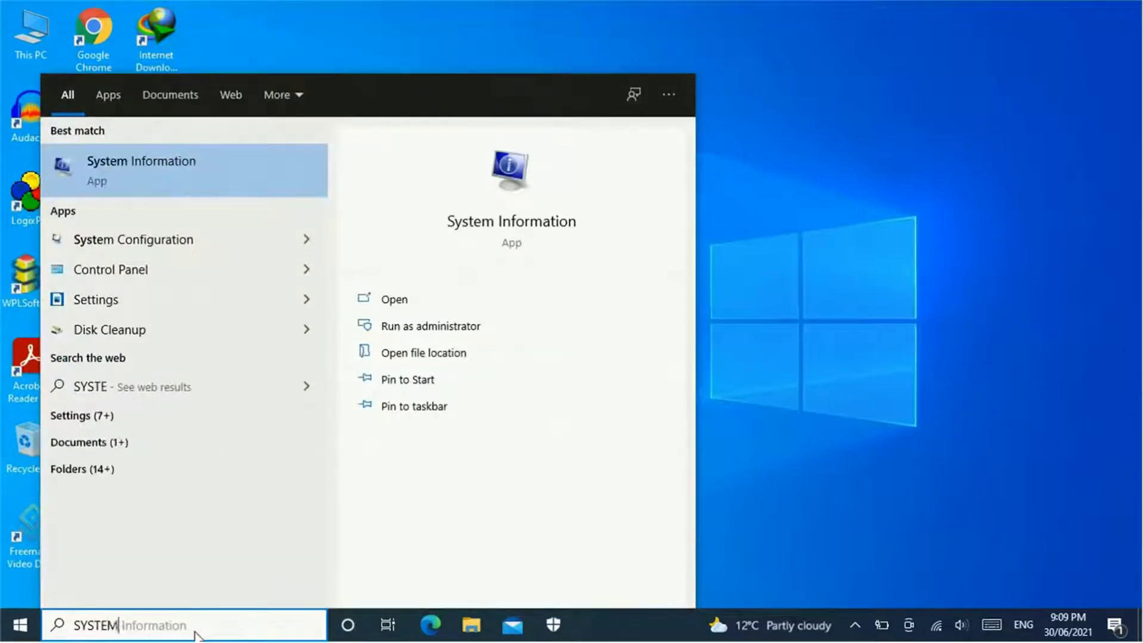
text( INFOR)
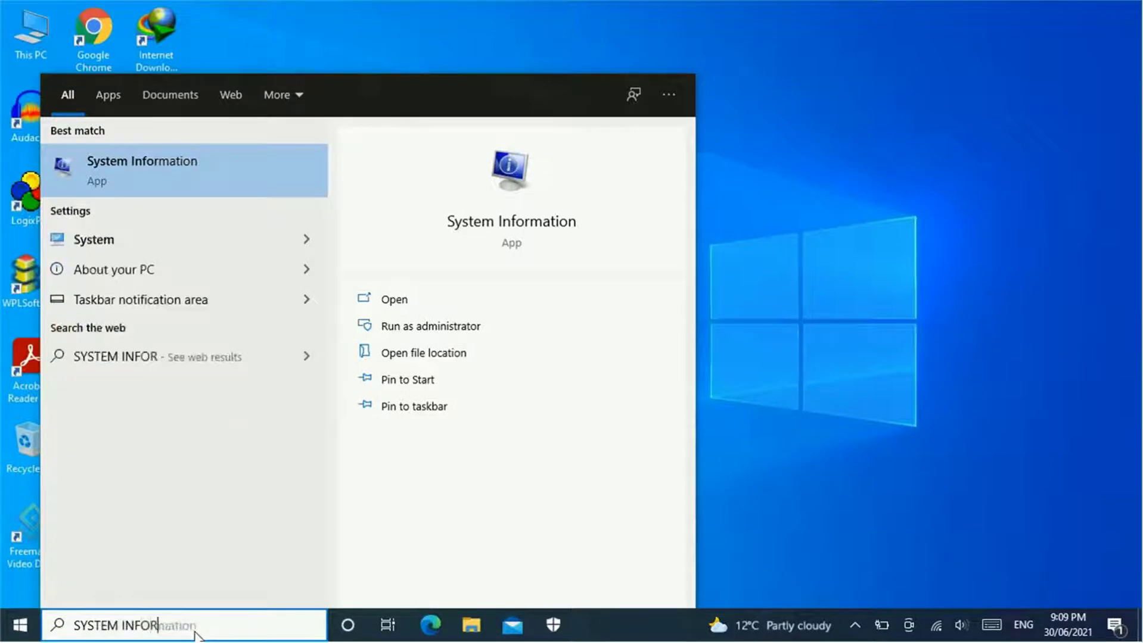
click(167, 166)
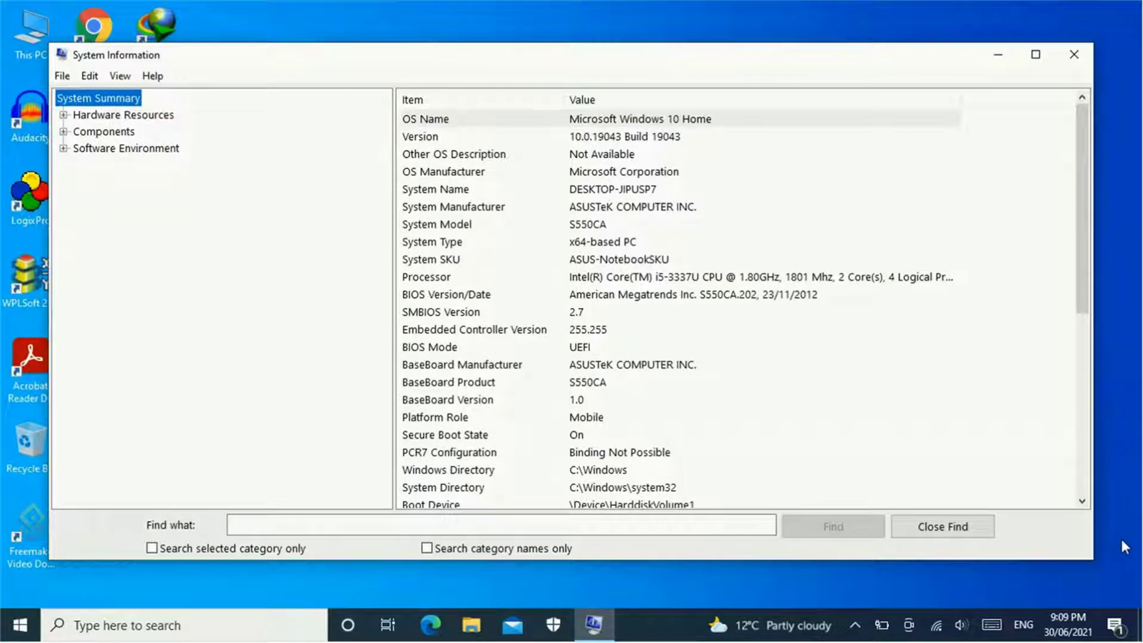
Examine the processor, BIOS, Secure Boot and memory entries in the system summary, hide the find bar and close System Information.
click(1082, 501)
click(1082, 502)
click(1082, 501)
click(1081, 502)
click(1082, 502)
click(1082, 502)
click(1082, 501)
click(1082, 502)
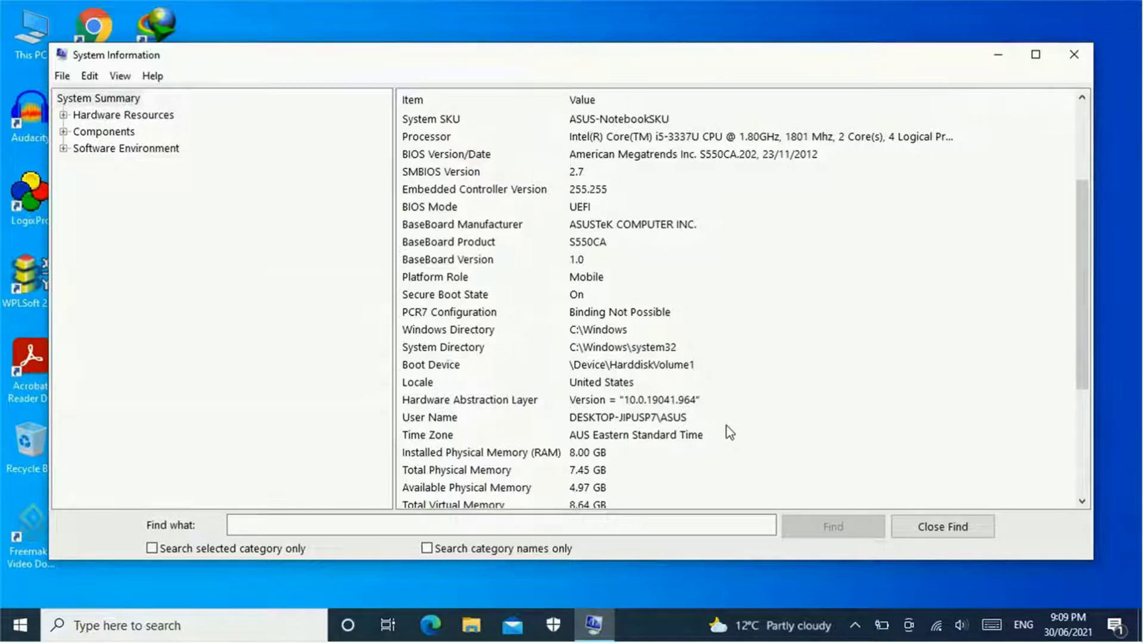
click(928, 529)
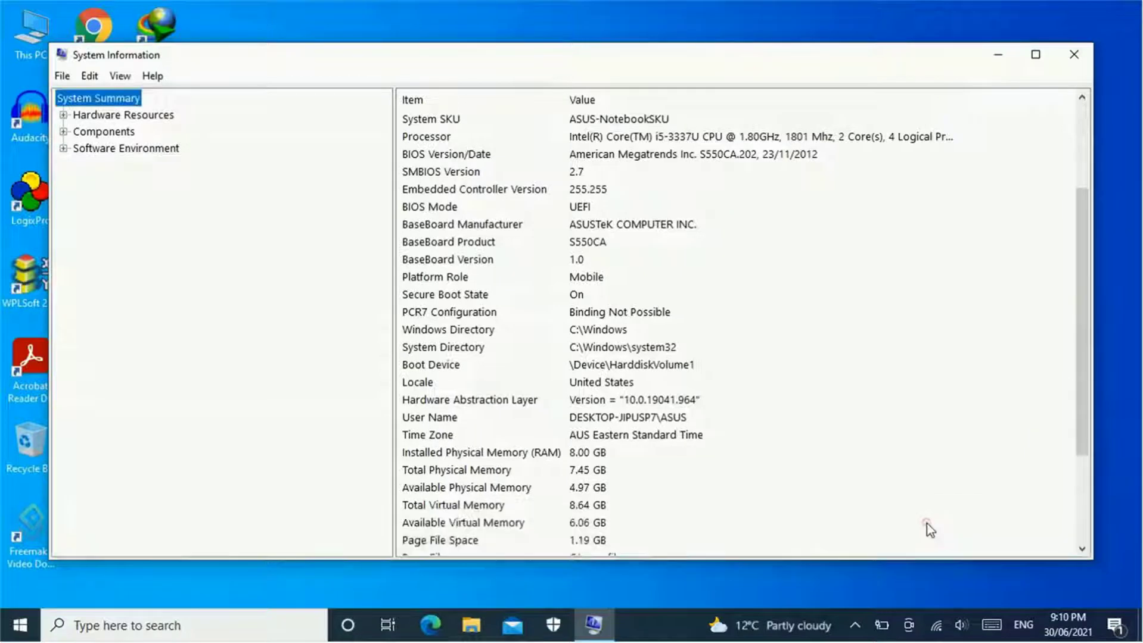
click(1072, 56)
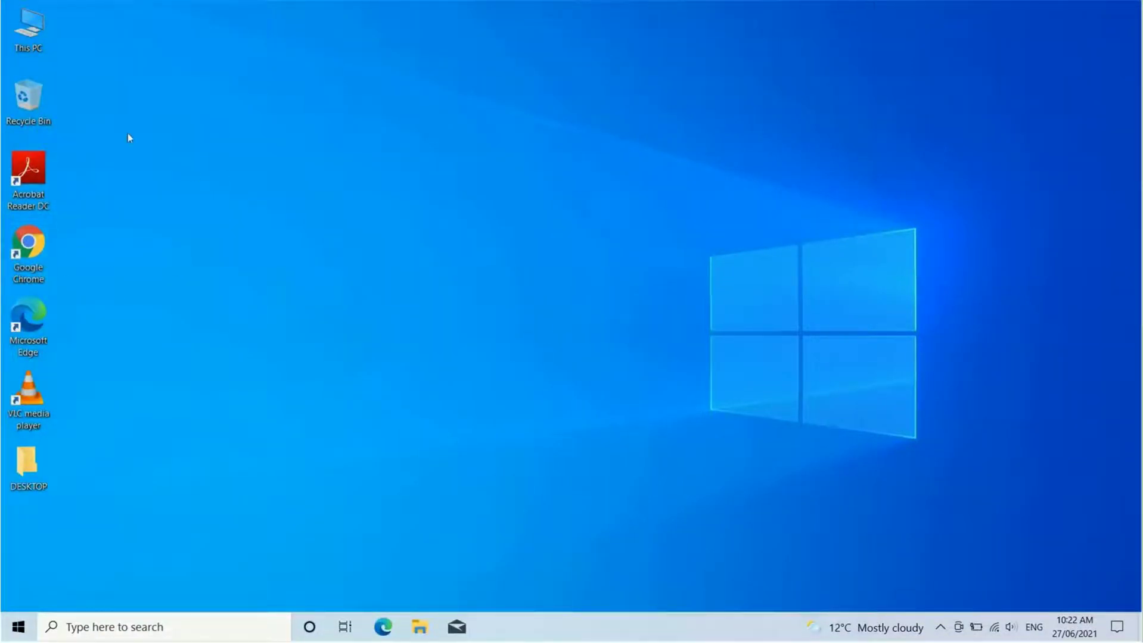
Open Google Chrome and search Google for "windows 11 upgrade".
click(29, 249)
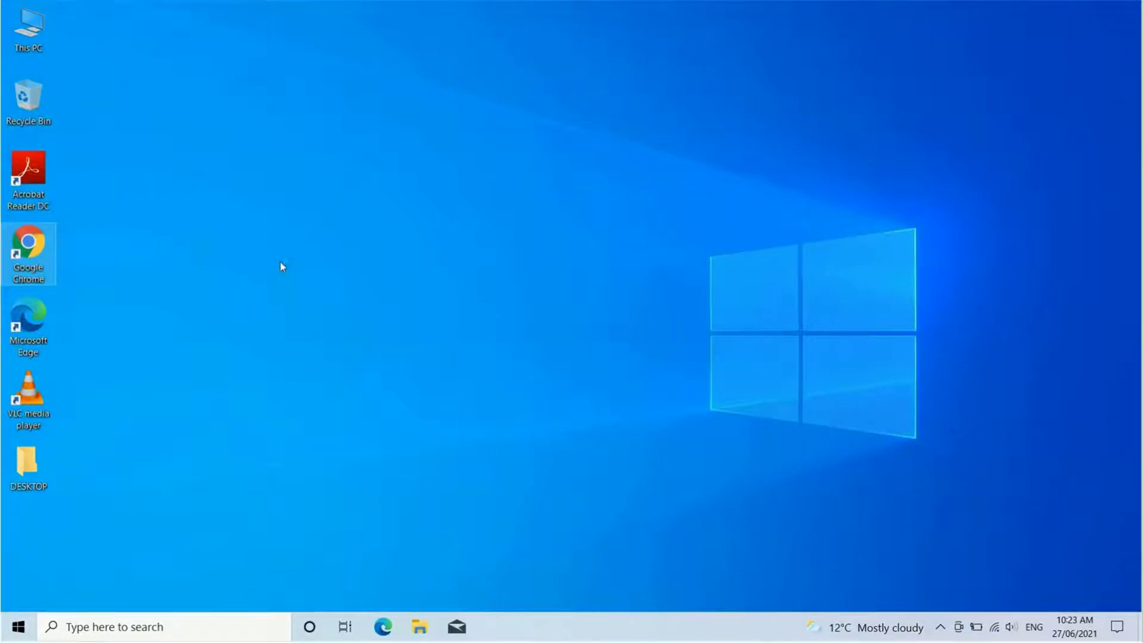
key(Return)
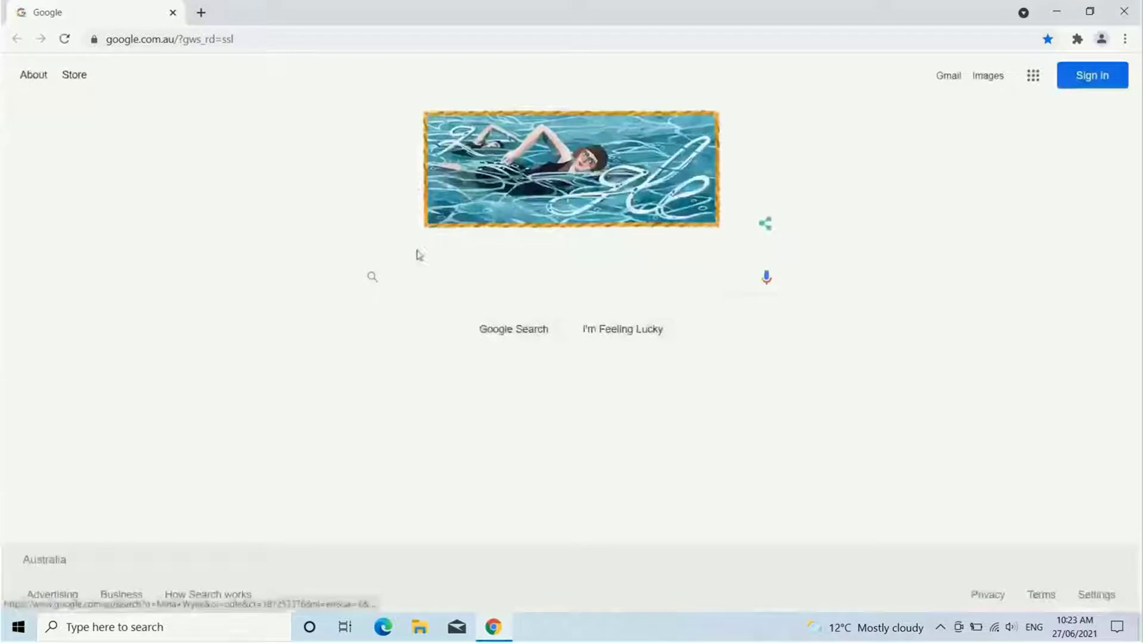
click(420, 284)
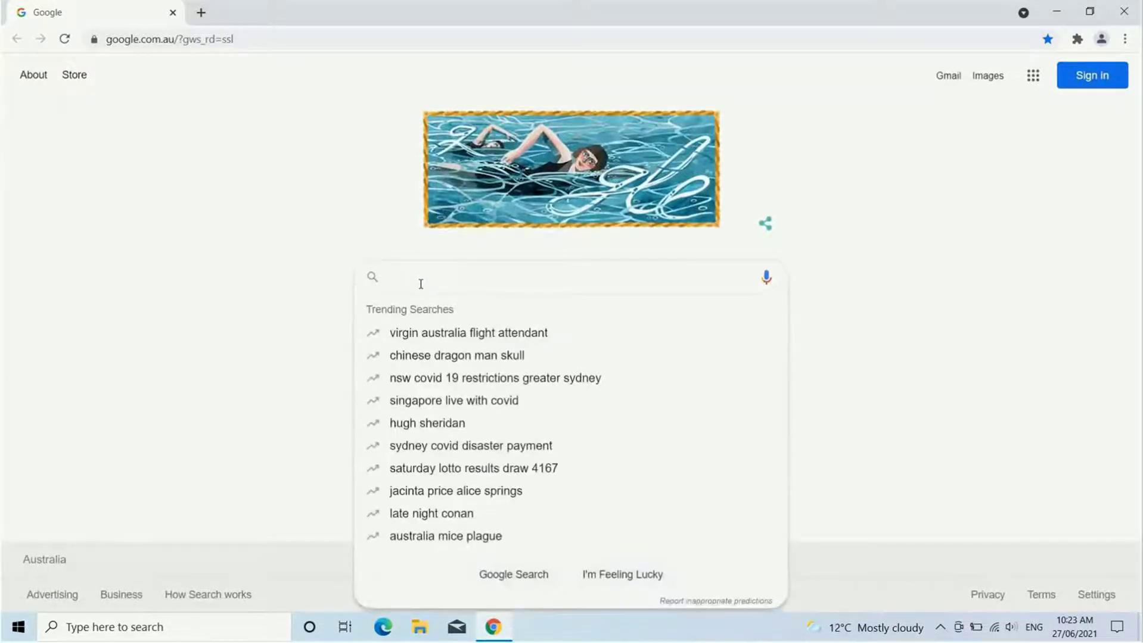
text(win)
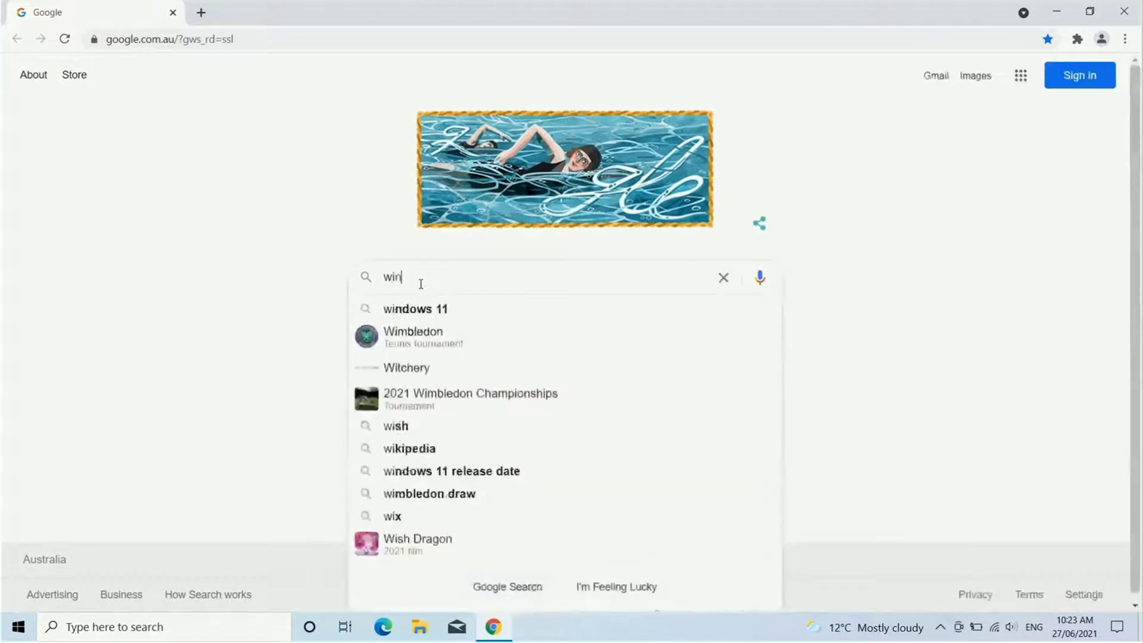
text(dows )
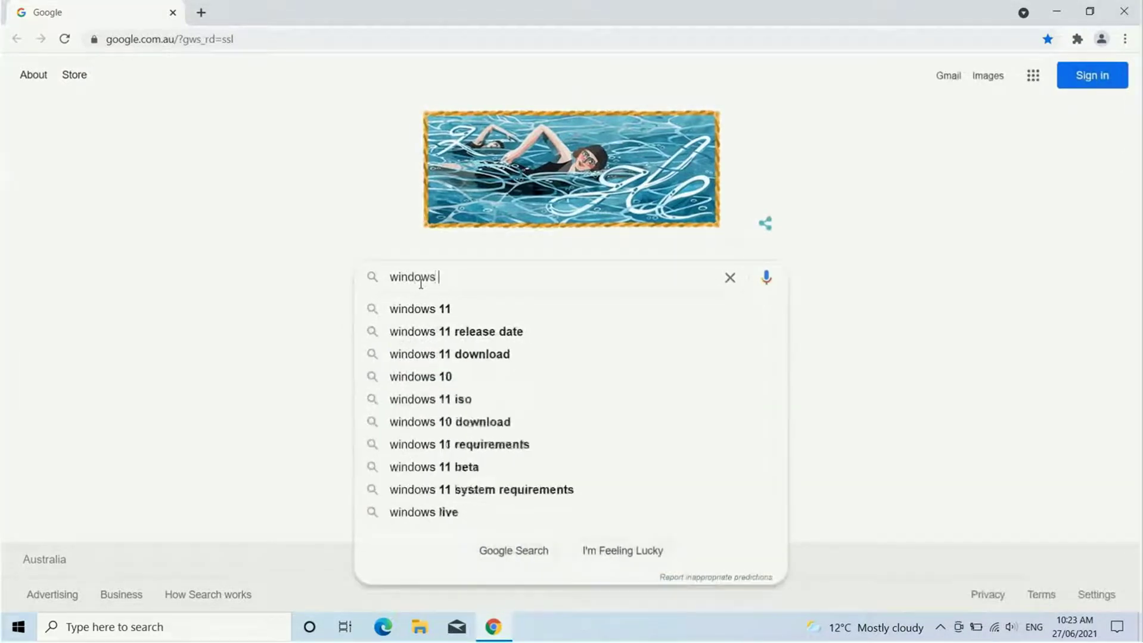
text(11)
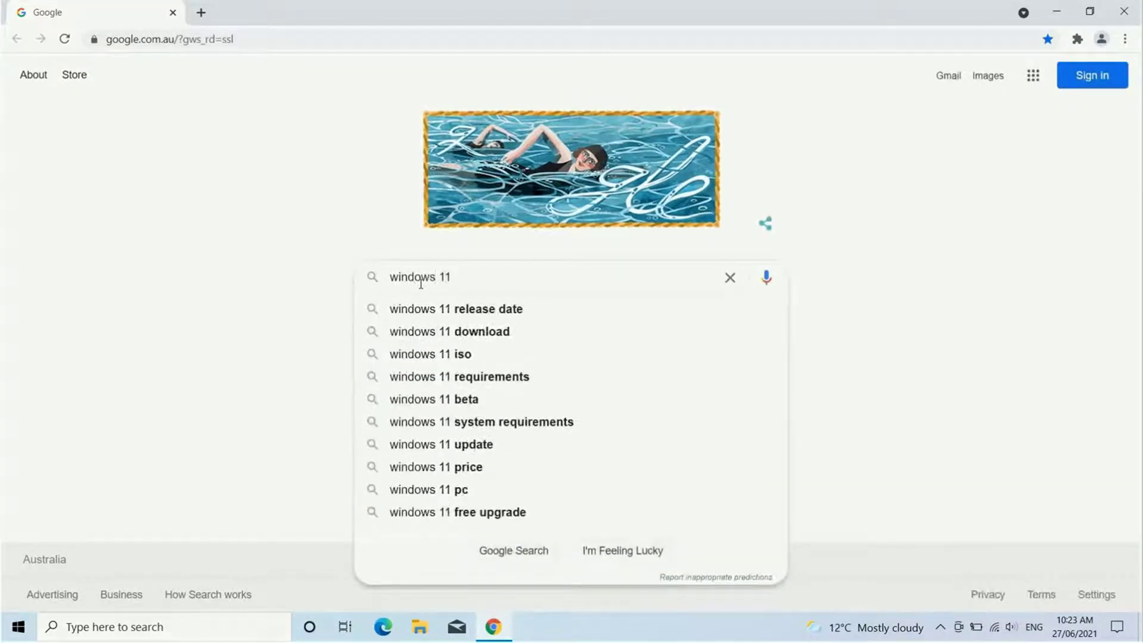
text( up)
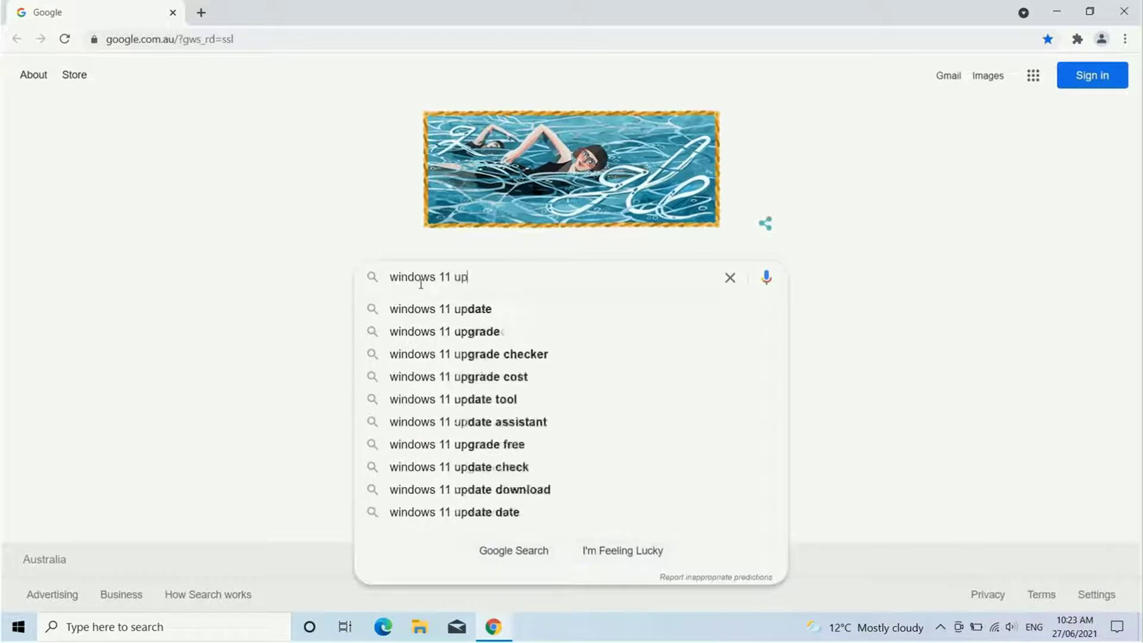
click(510, 337)
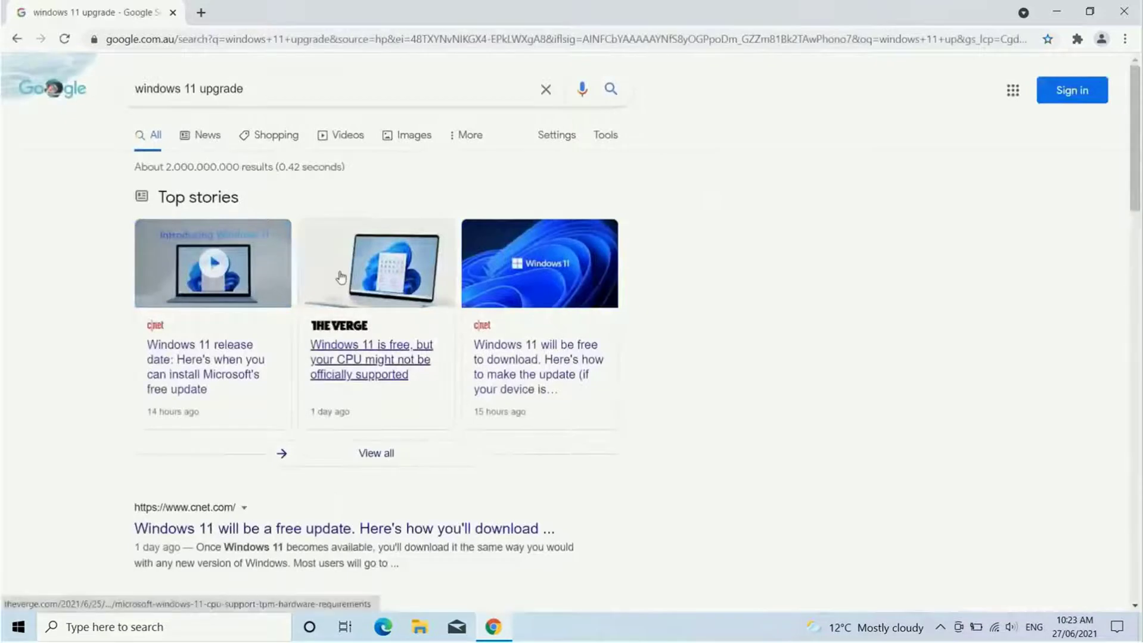
Refine the search to "windows 11 upgrade microsoft" and open Microsoft's "Upgrade to the New Windows 11 OS" result.
click(270, 86)
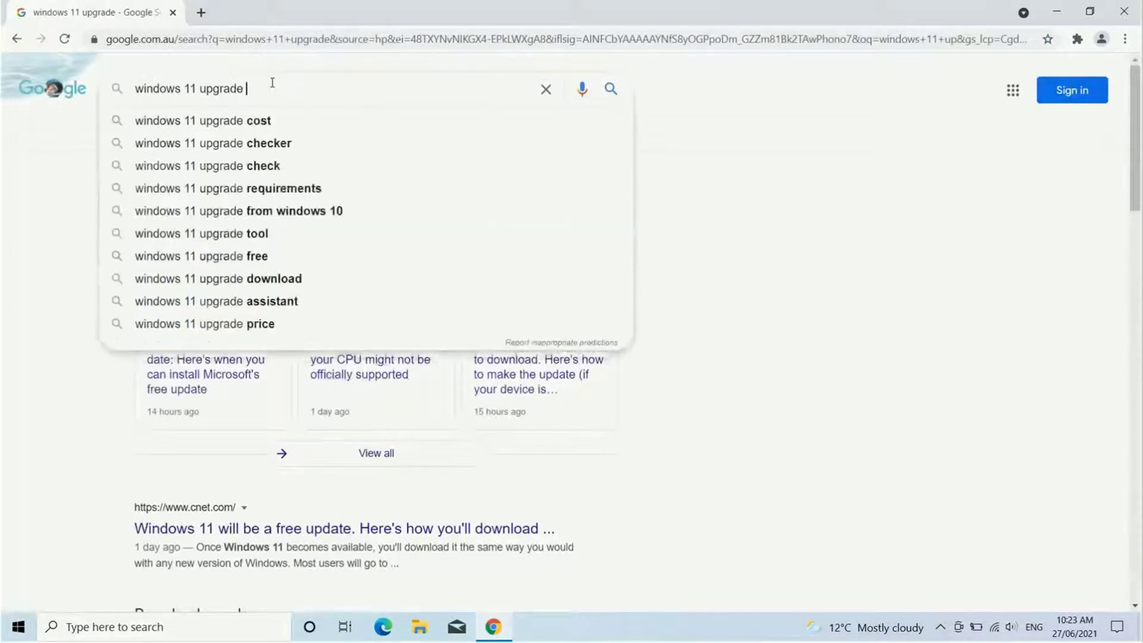
text(microso)
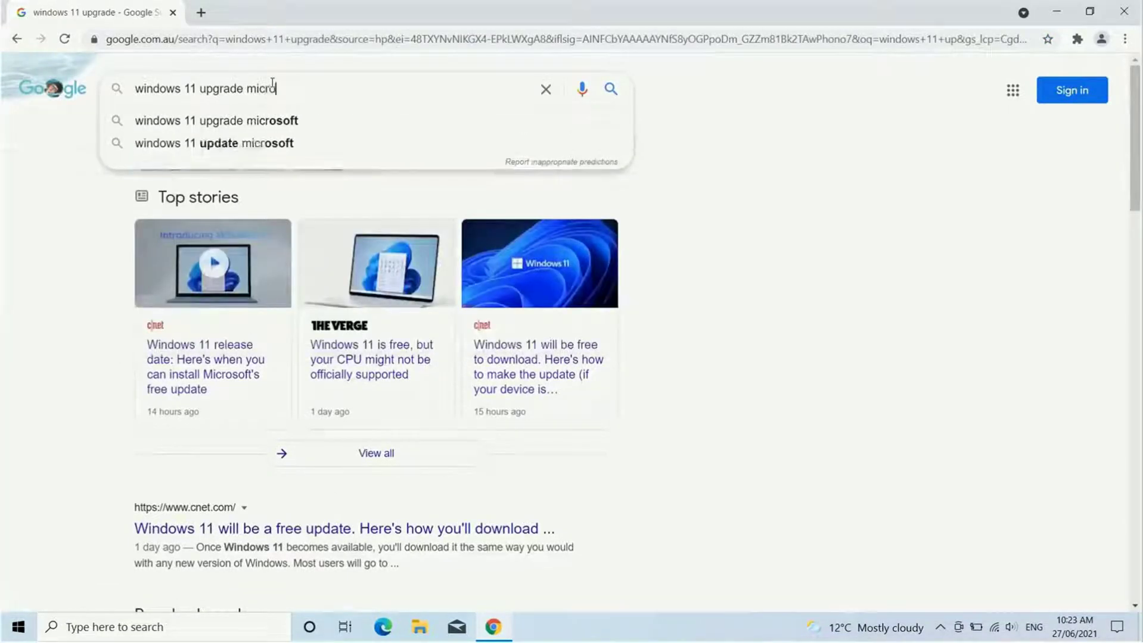
click(255, 120)
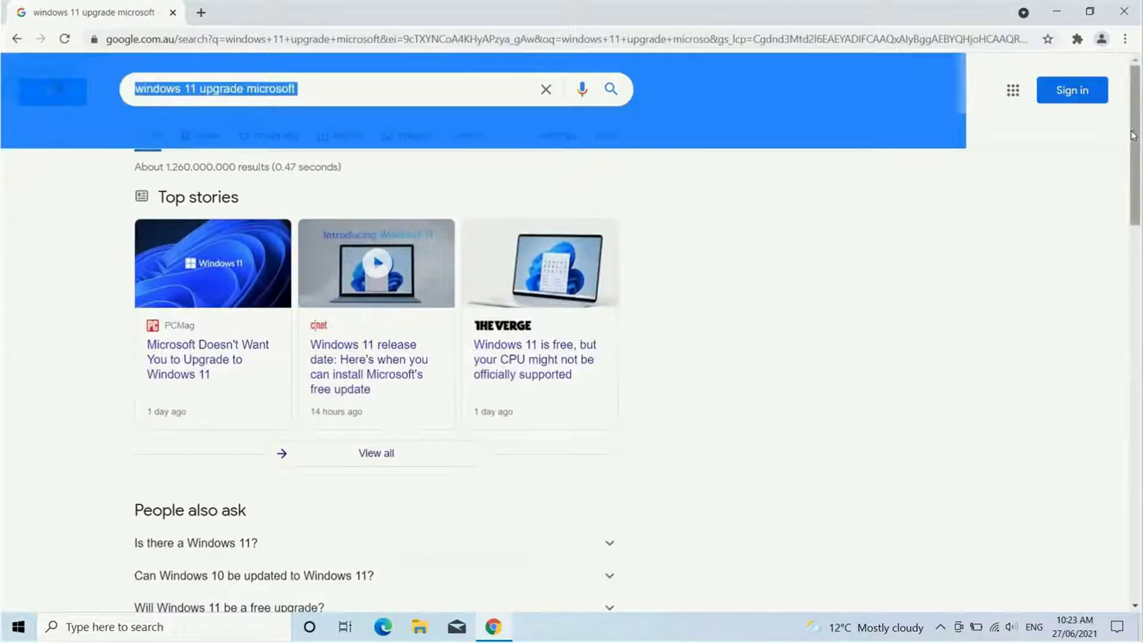
drag(1131, 136, 1139, 250)
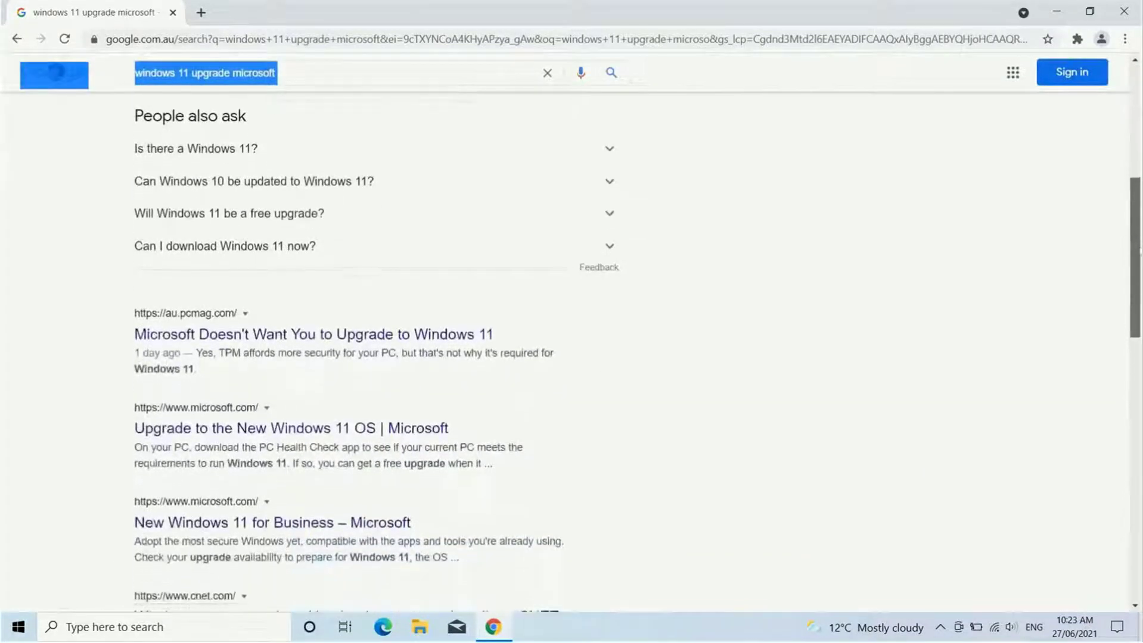
click(299, 430)
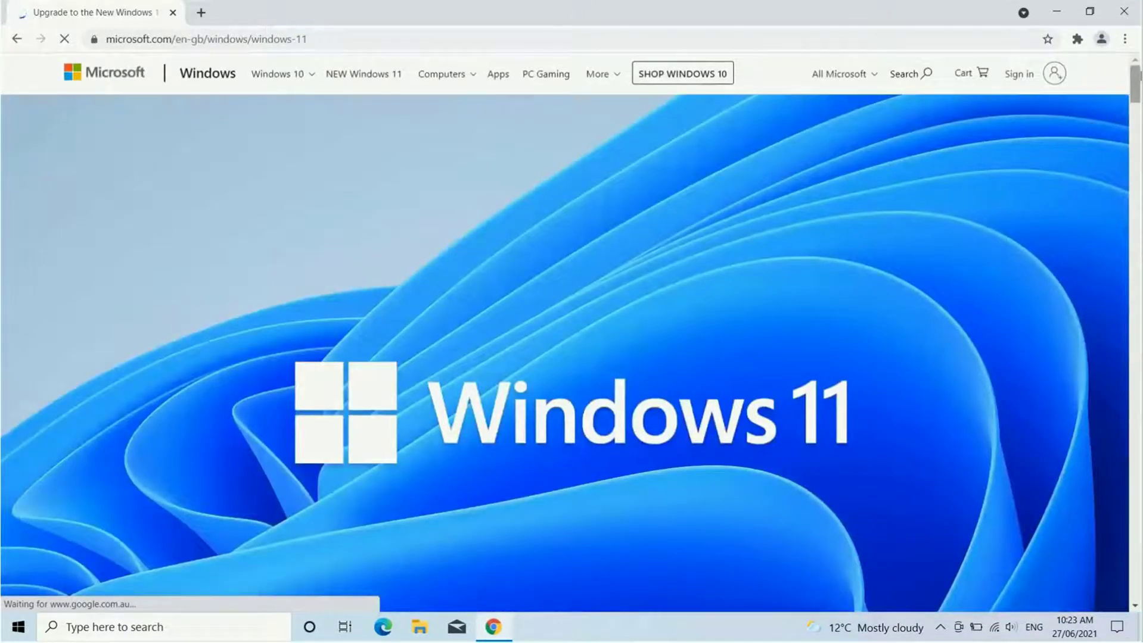
Download the PC Health Check app from the "Check for compatibility" section, launch its installer and close the browser.
drag(1133, 82, 1139, 444)
scroll(1137, 453, down, 1)
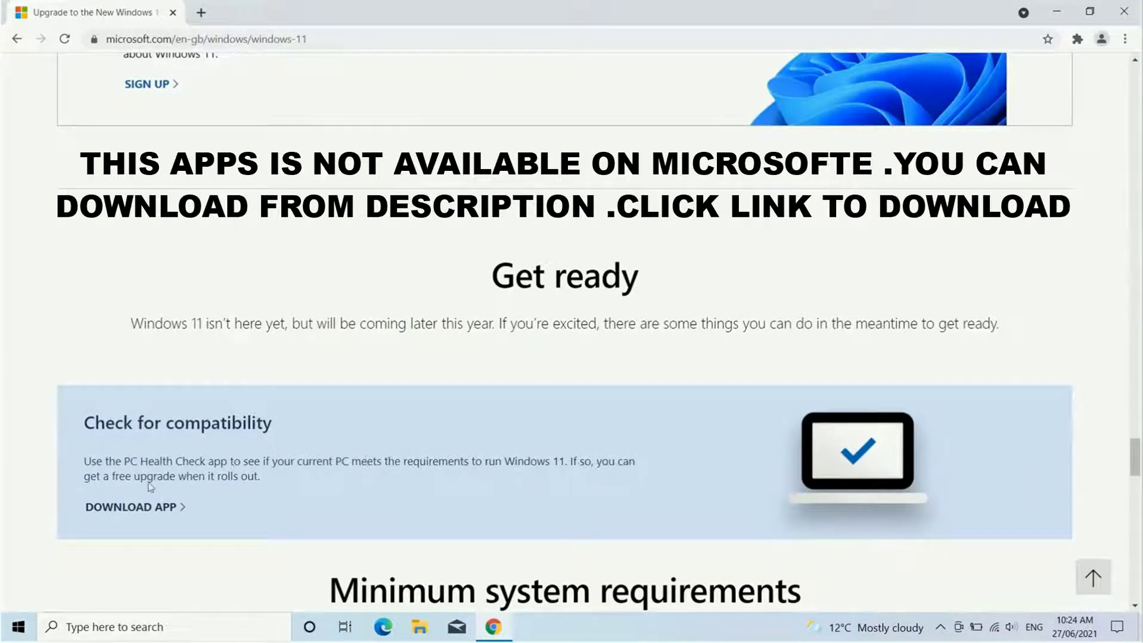
click(159, 508)
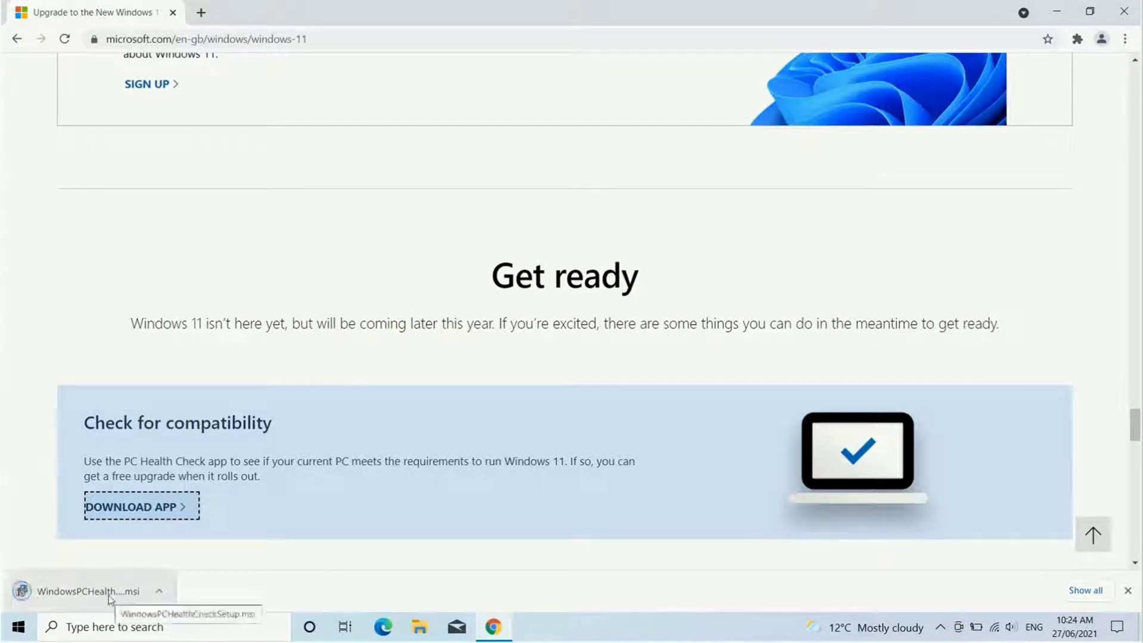
right_click(110, 598)
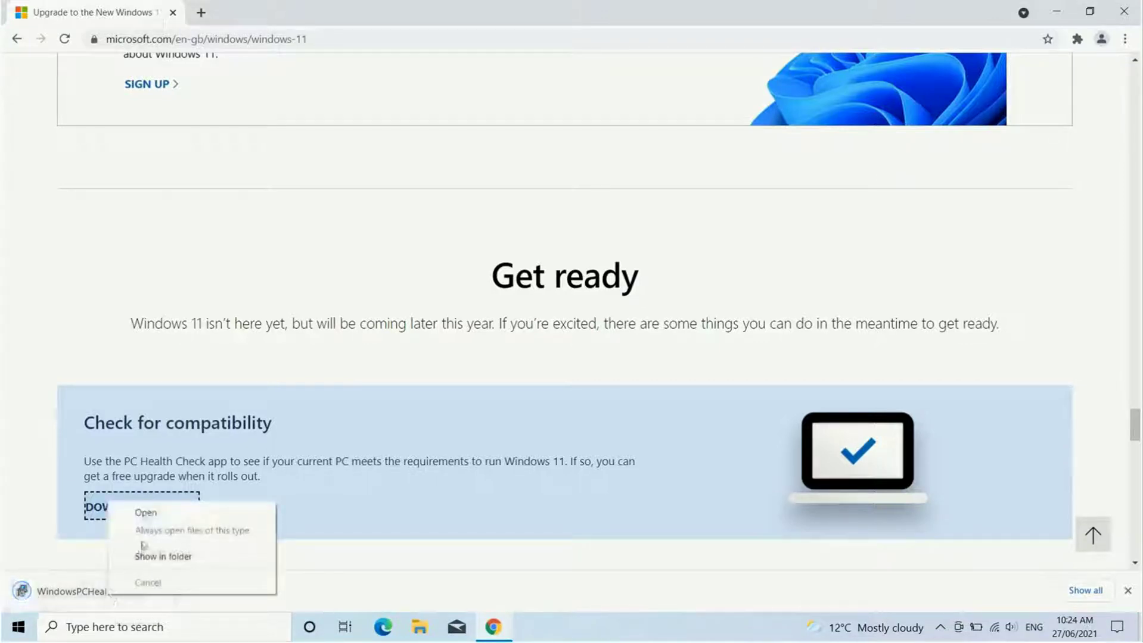
click(146, 513)
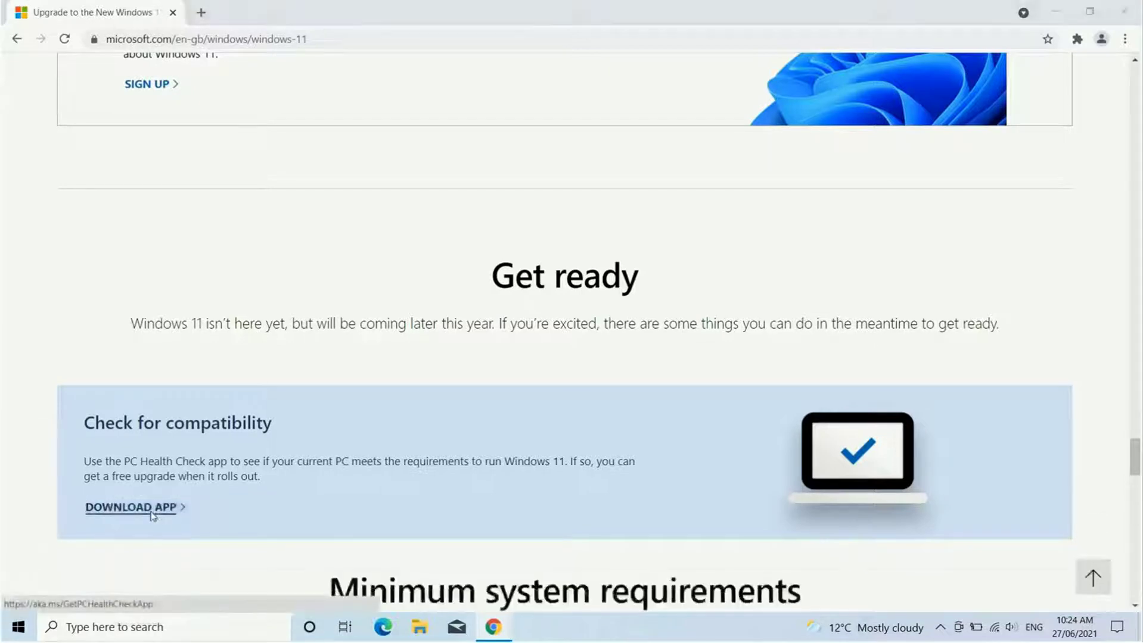
click(1125, 13)
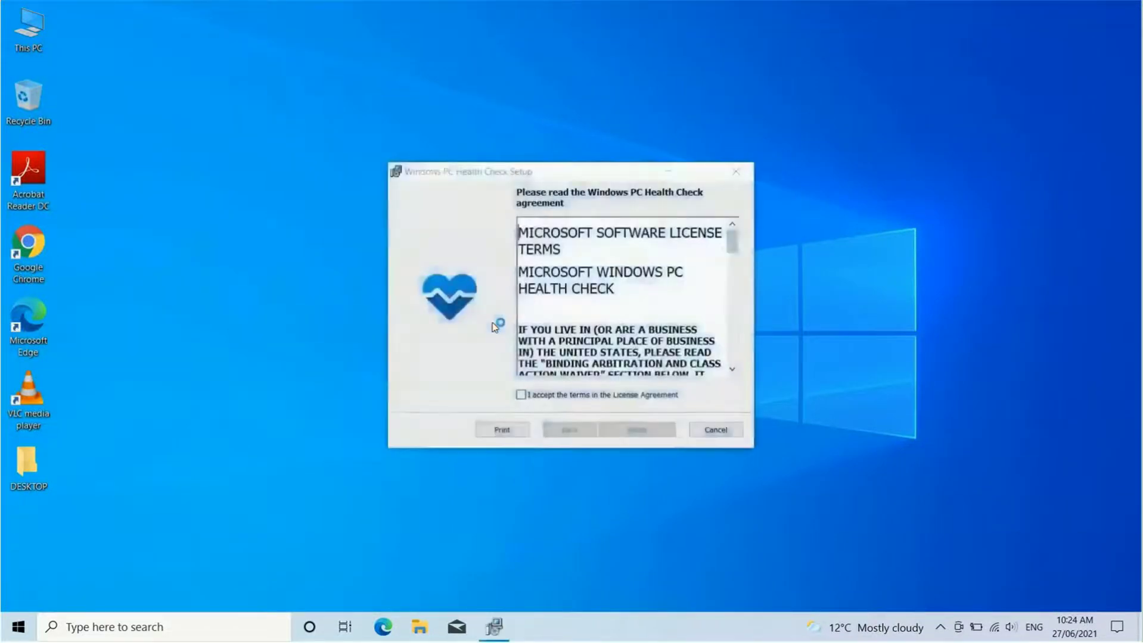
Accept the license terms, install Windows PC Health Check and finish setup with the option to open the app enabled.
click(521, 395)
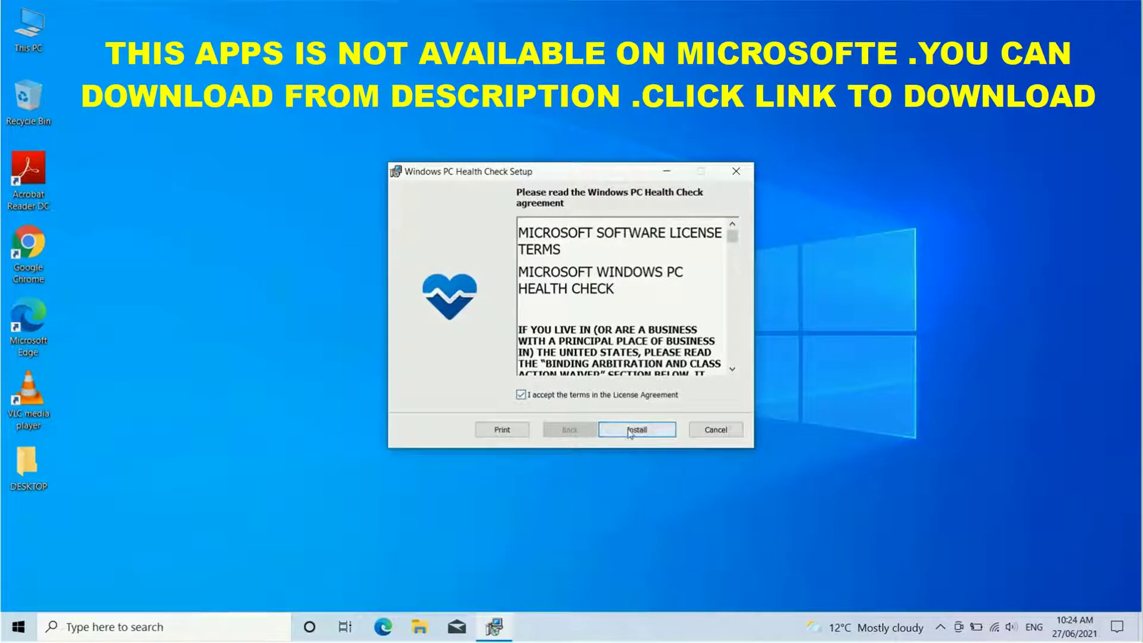
click(630, 432)
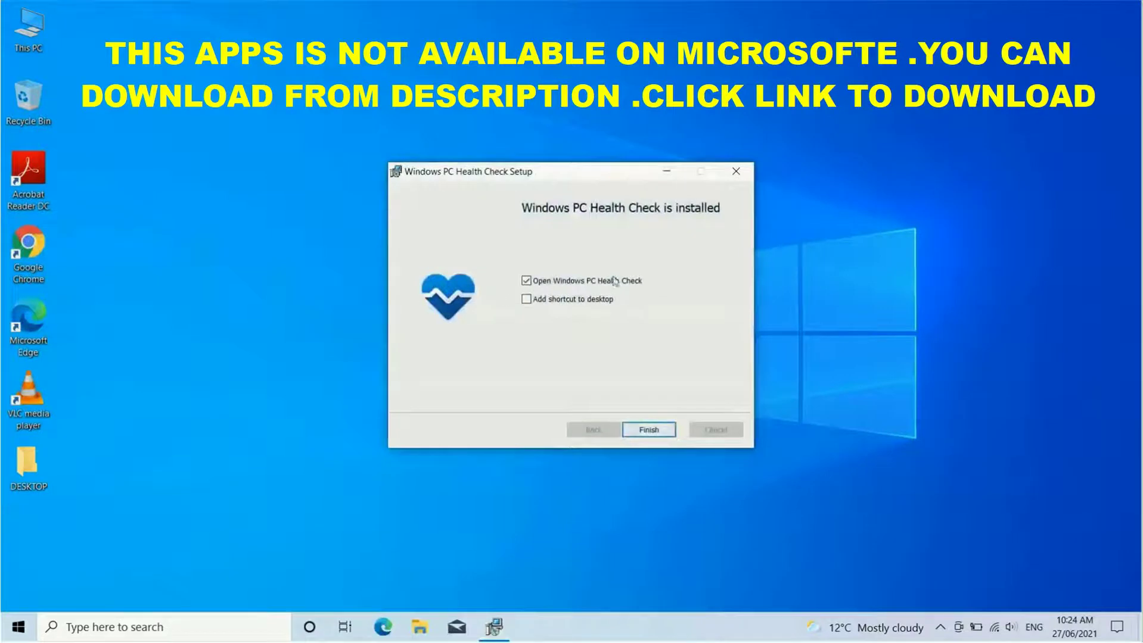
click(654, 431)
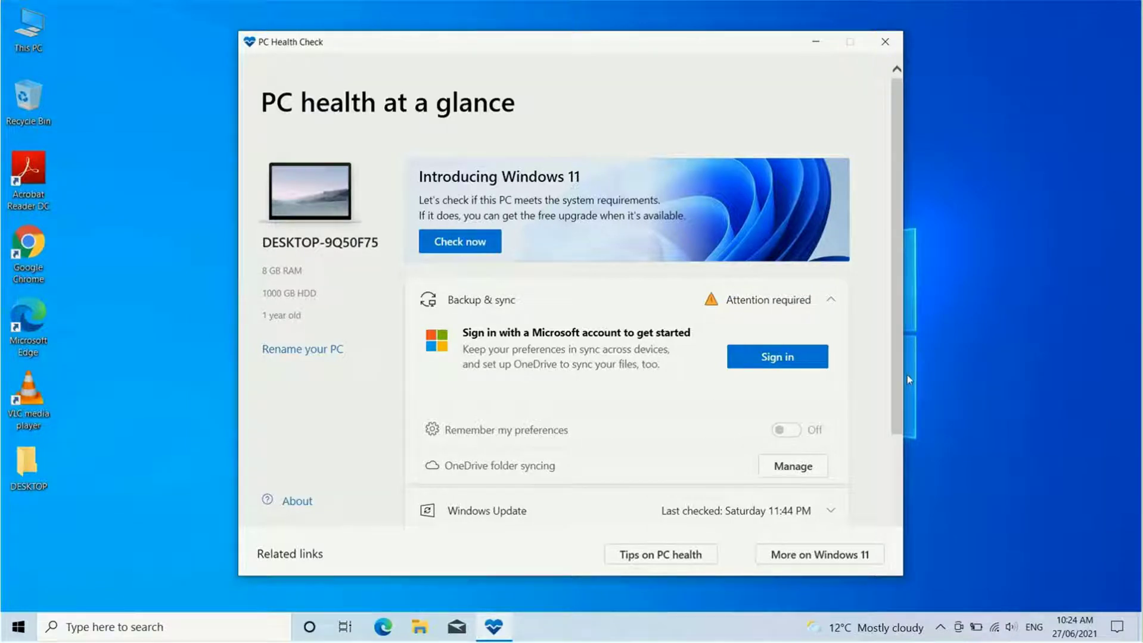
Expand the Battery capacity details, run the Windows 11 compatibility check, dismiss its result and close PC Health Check.
drag(895, 390, 890, 509)
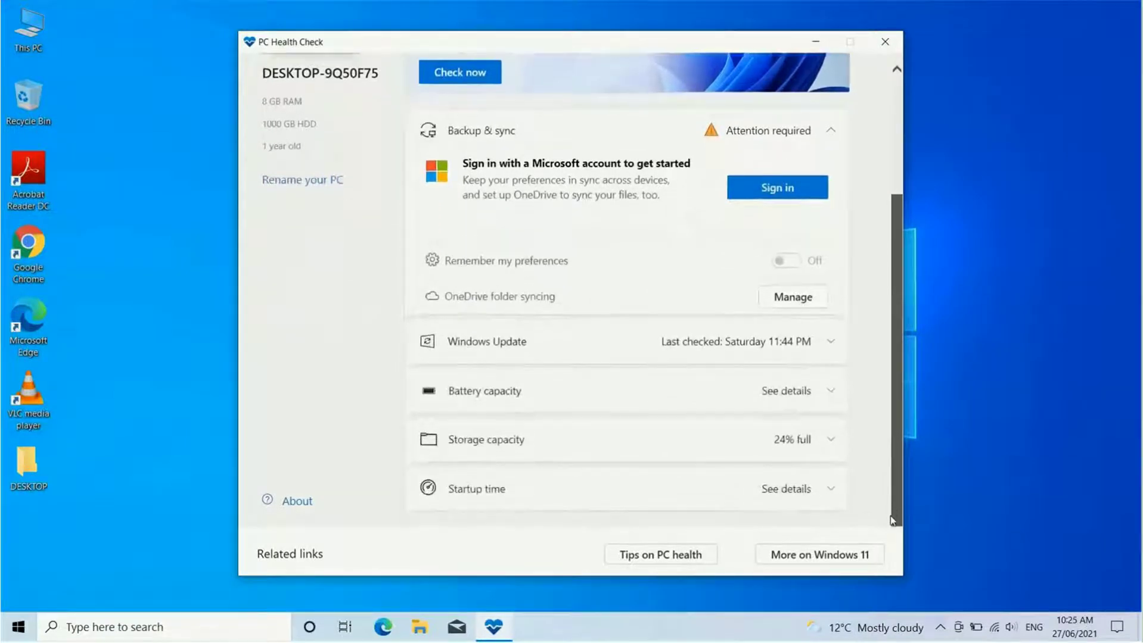
click(830, 393)
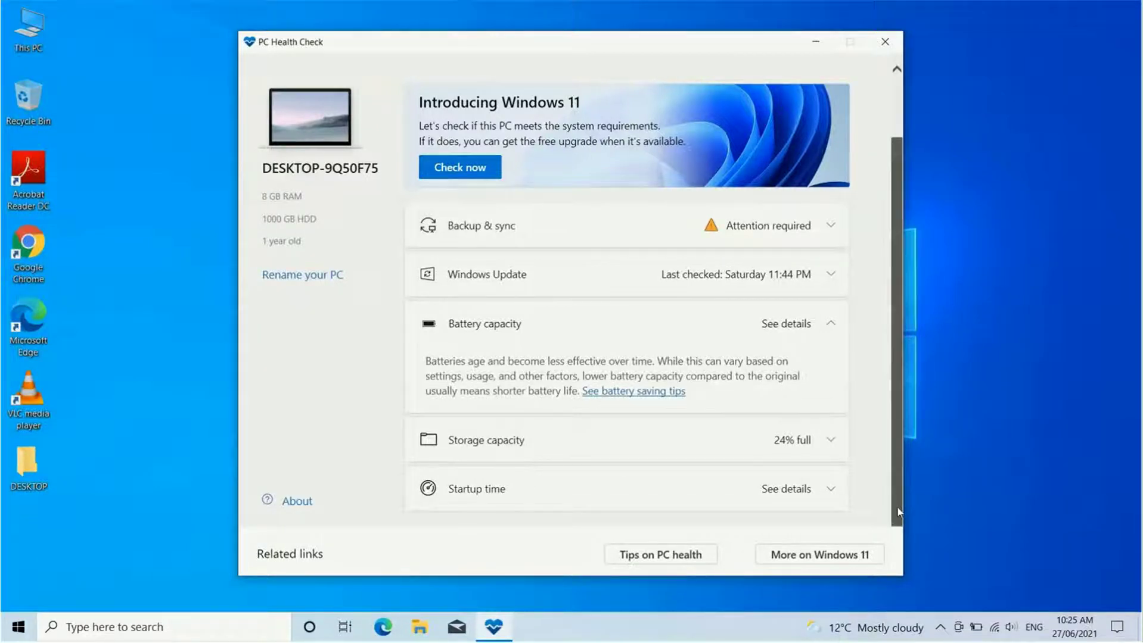
drag(897, 508, 894, 400)
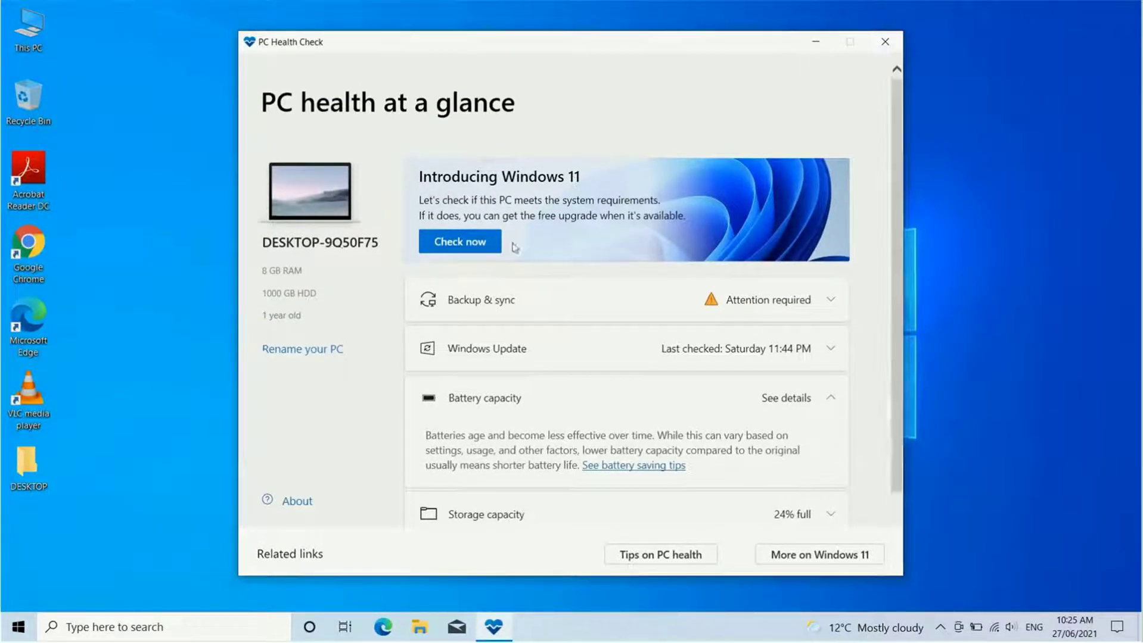
click(479, 246)
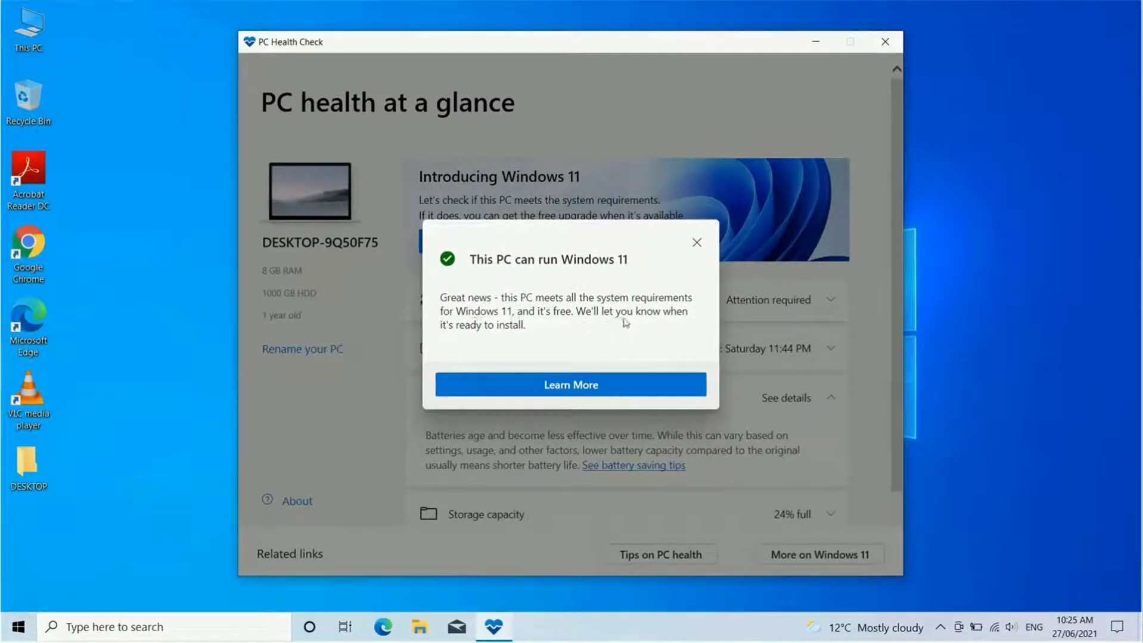
click(694, 242)
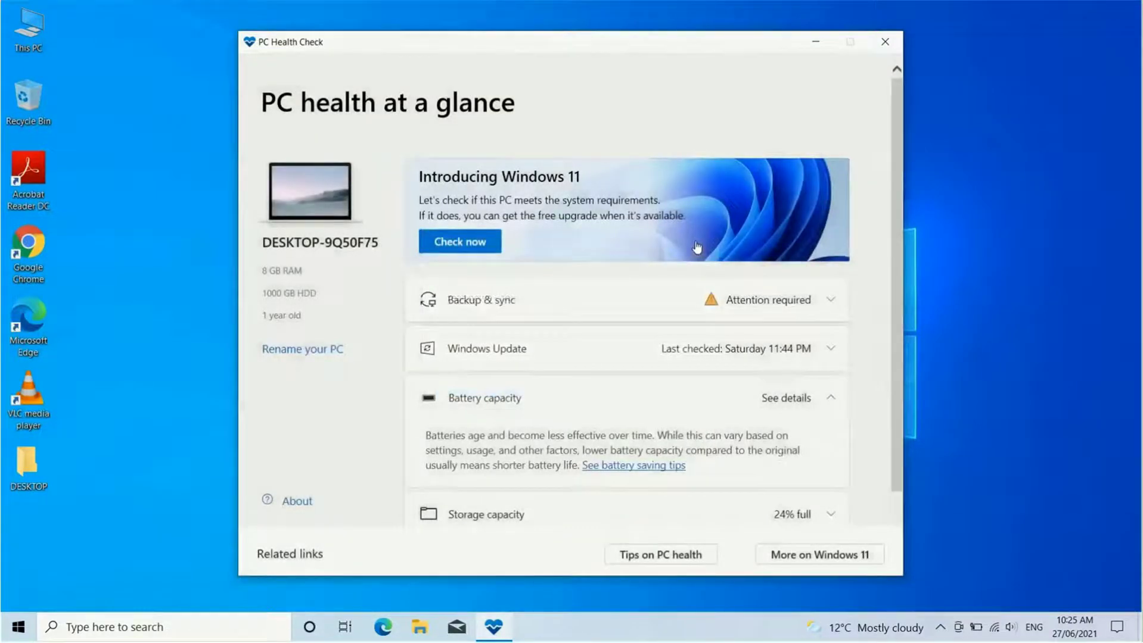
click(882, 43)
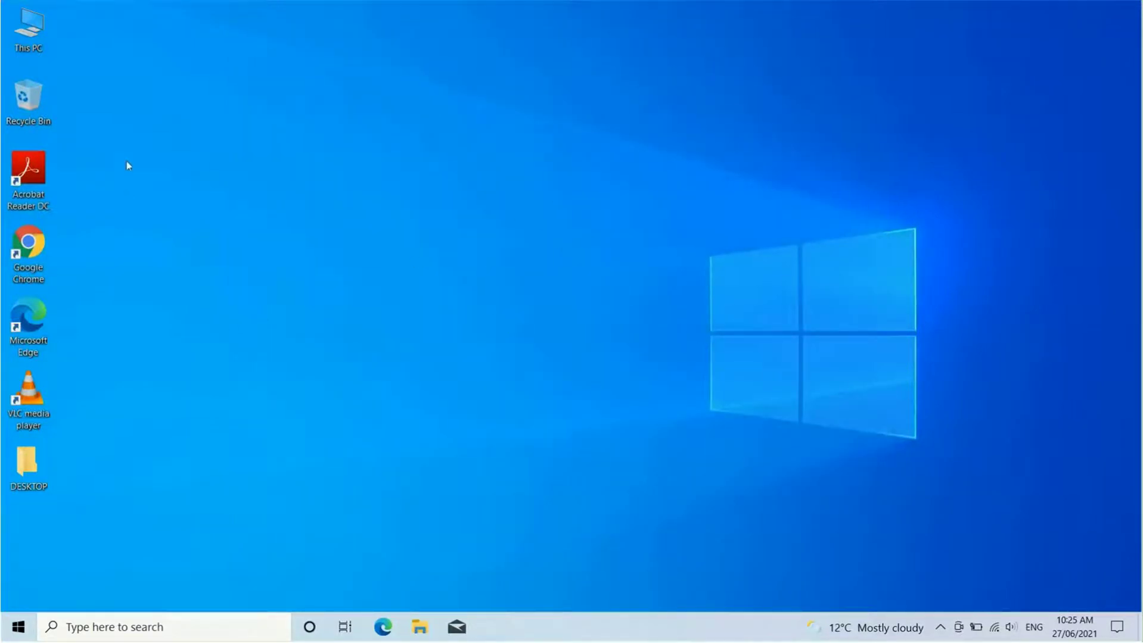
Open Device Manager from This PC's properties and expand the Security devices category.
right_click(35, 39)
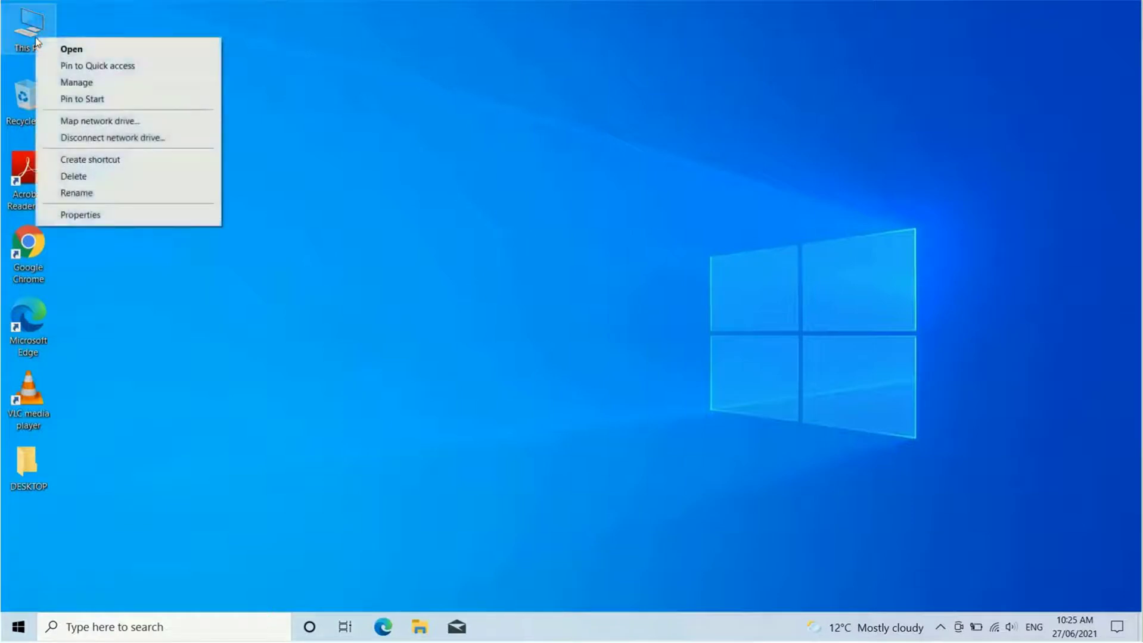
click(95, 216)
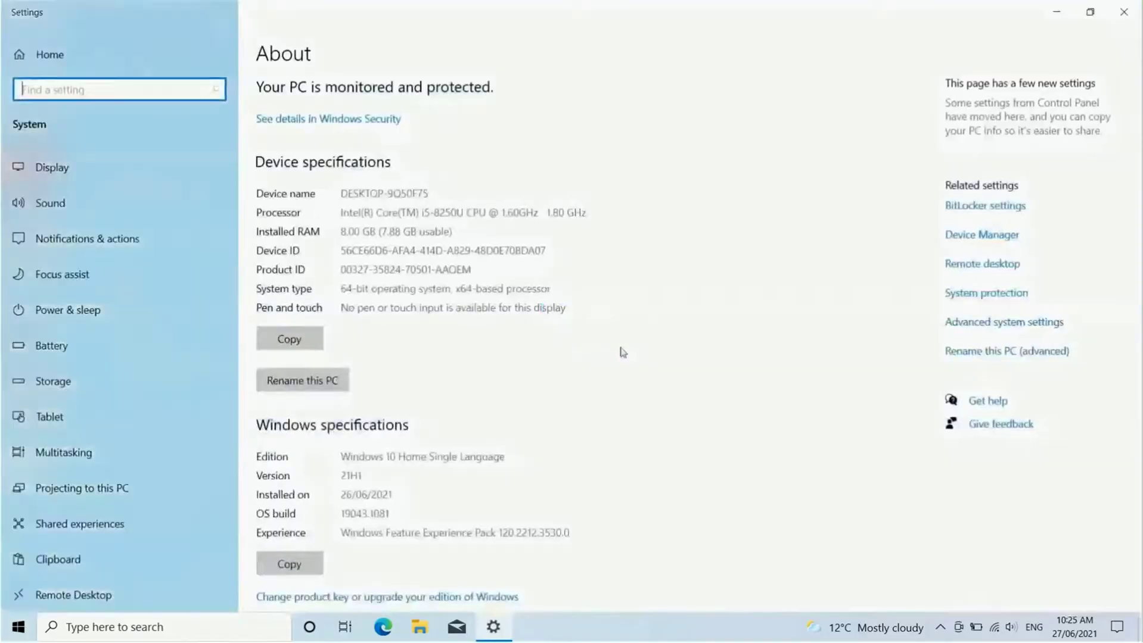
click(971, 241)
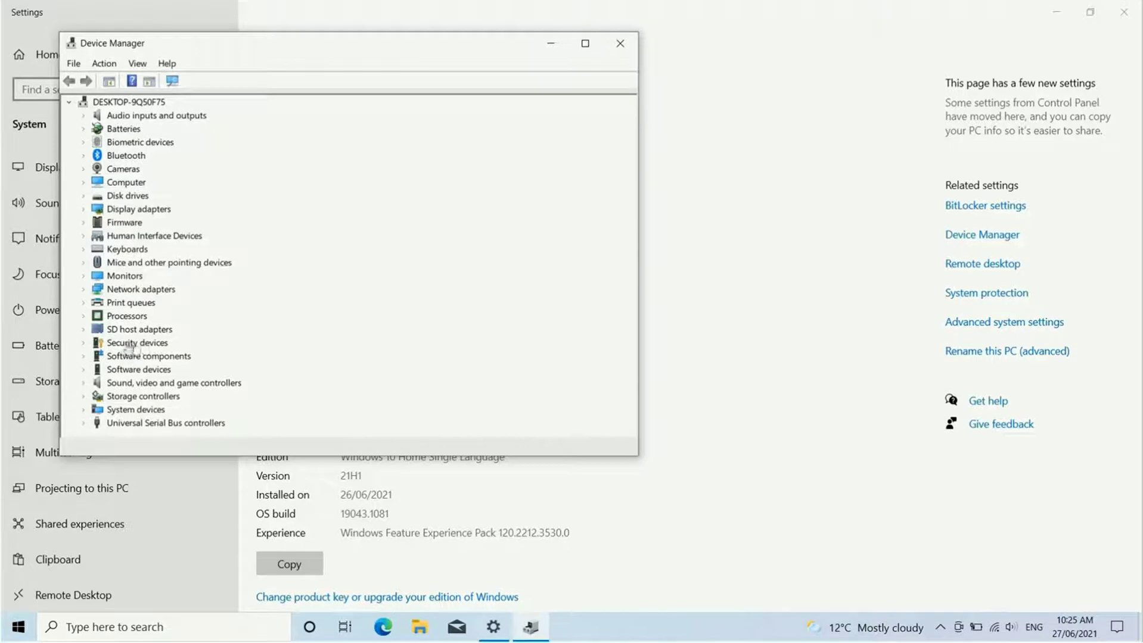
click(83, 345)
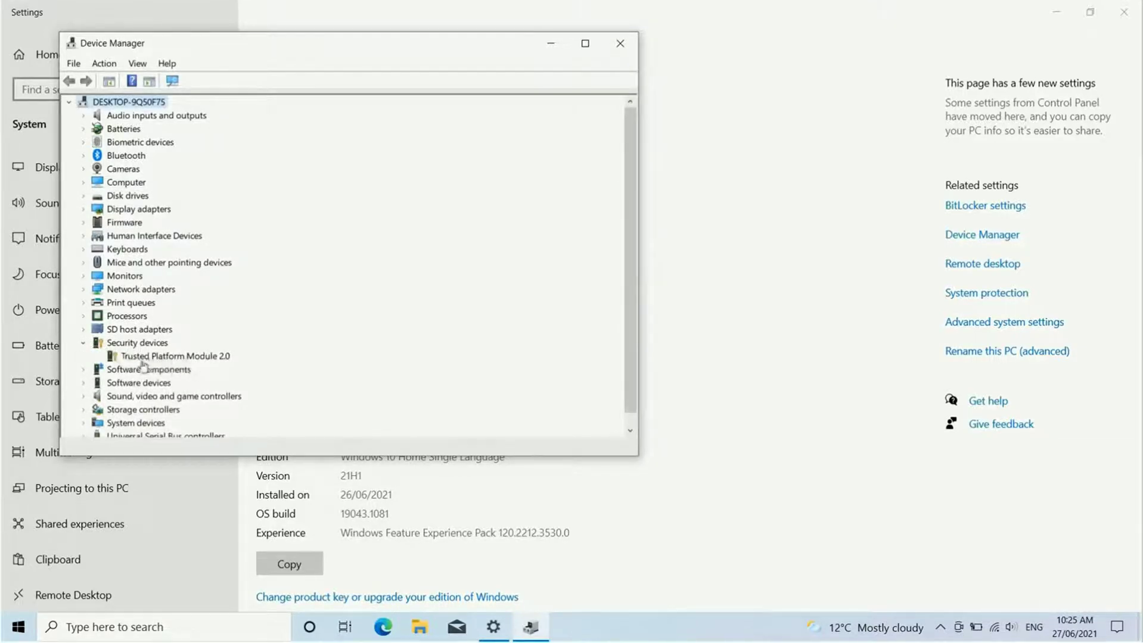
View the general and driver details of Trusted Platform Module 2.0, then close its properties, Device Manager and Settings.
double_click(199, 356)
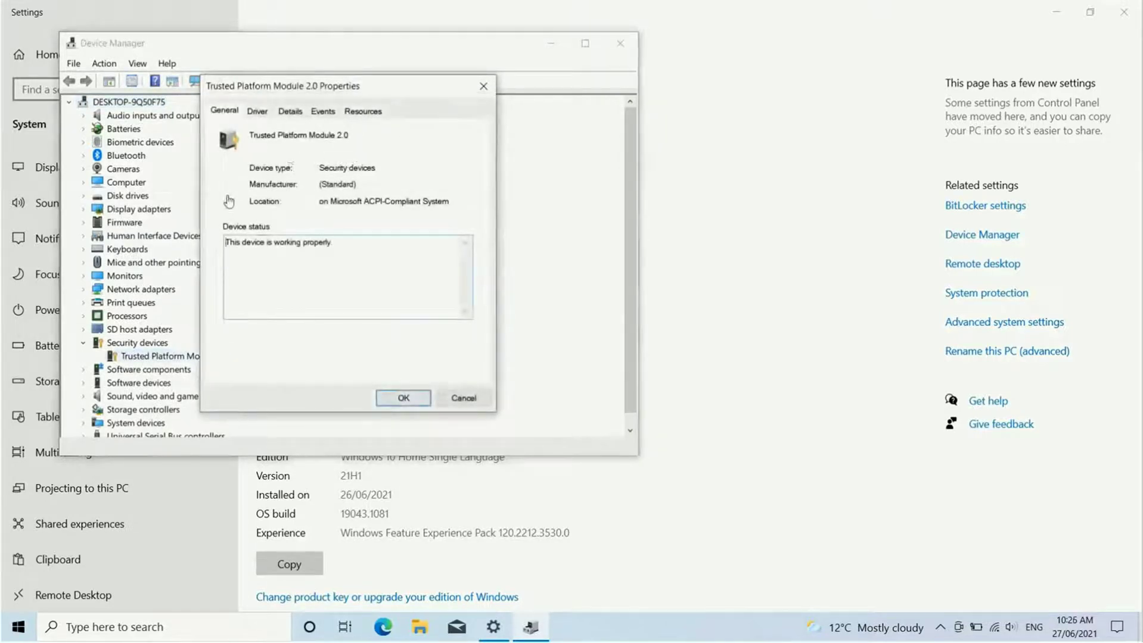
click(258, 111)
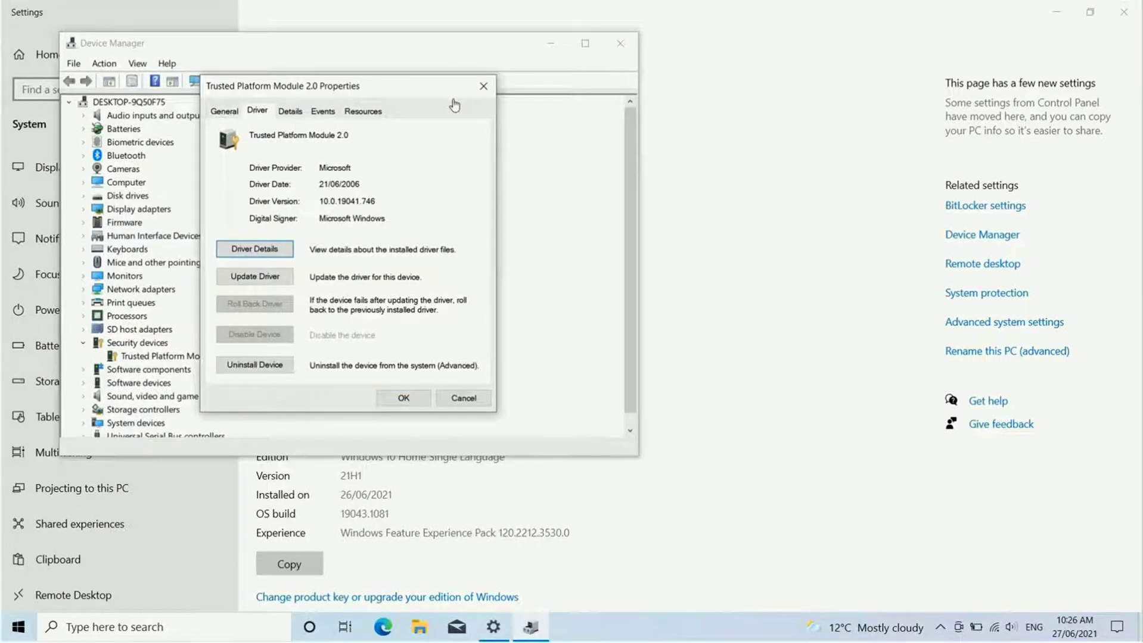
click(480, 89)
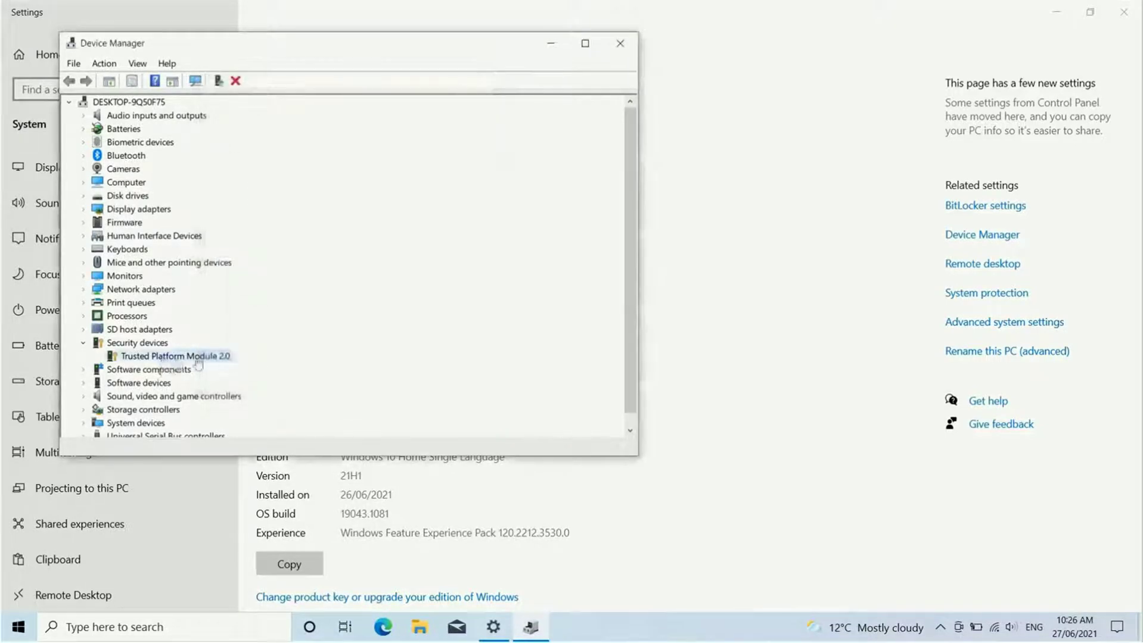
click(238, 355)
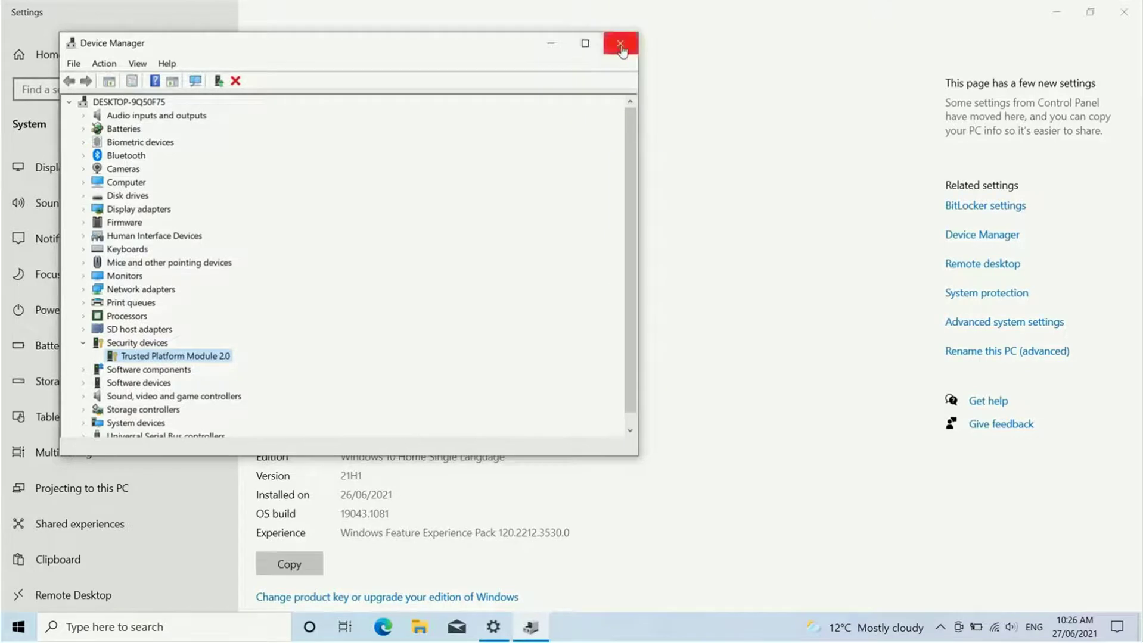
click(620, 48)
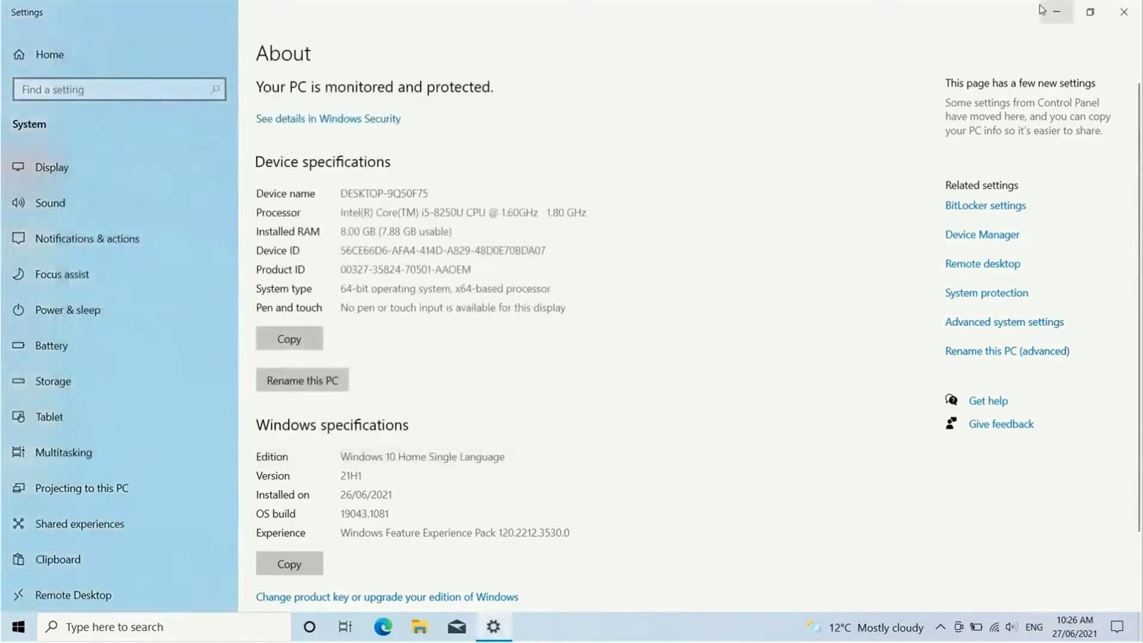
click(1123, 12)
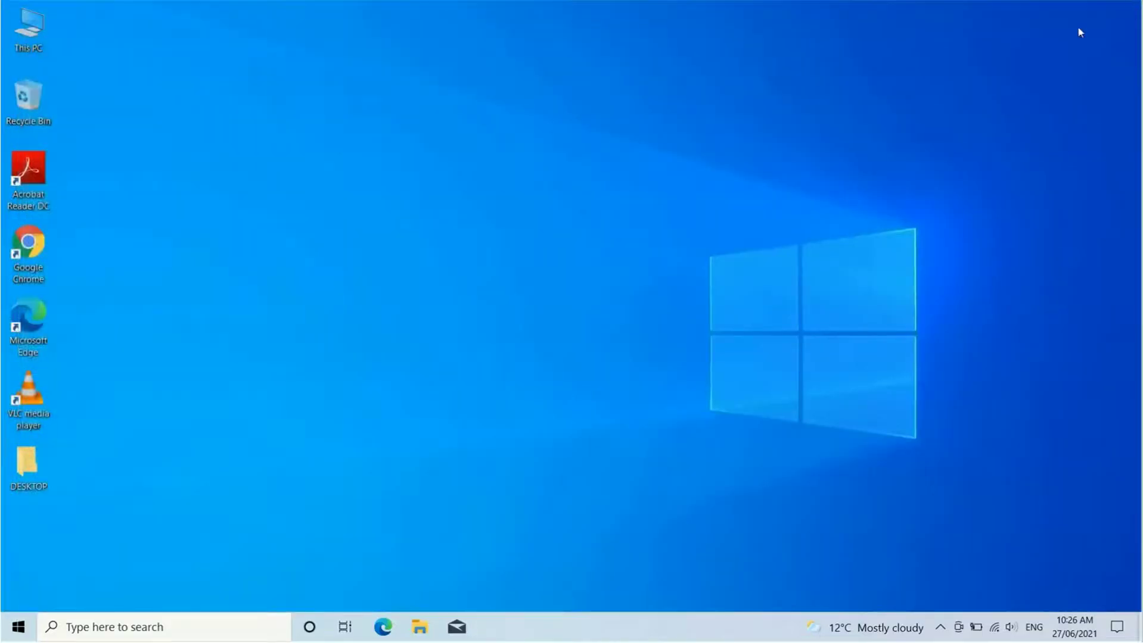
Search Windows for tpm.msc, open it to check the TPM status and manufacturer information, and close the console.
click(148, 625)
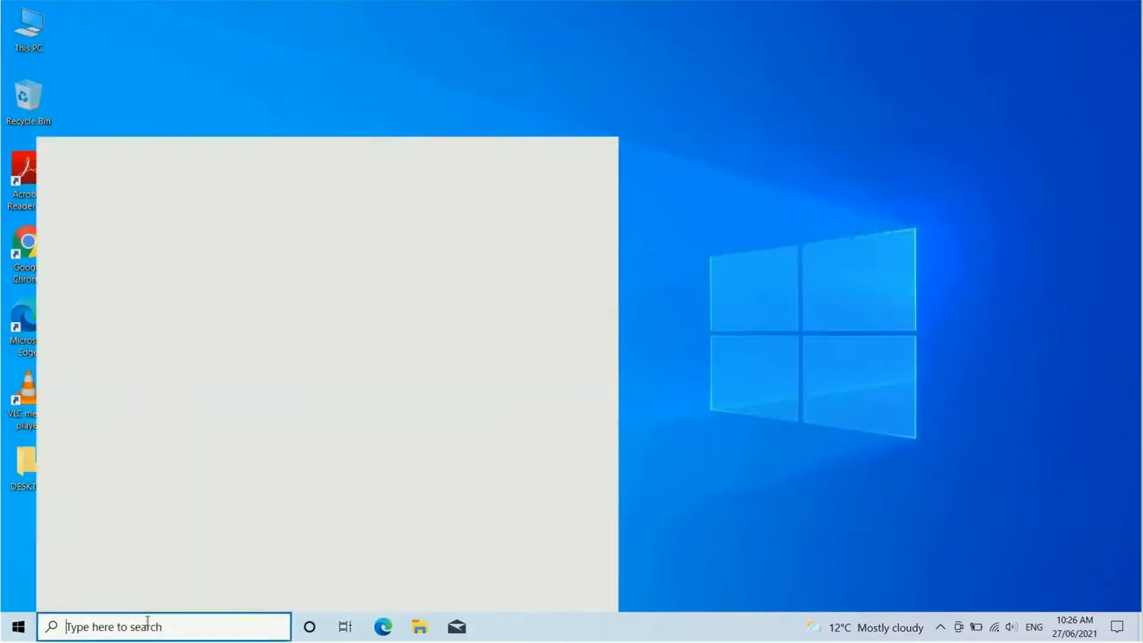
text(tpm)
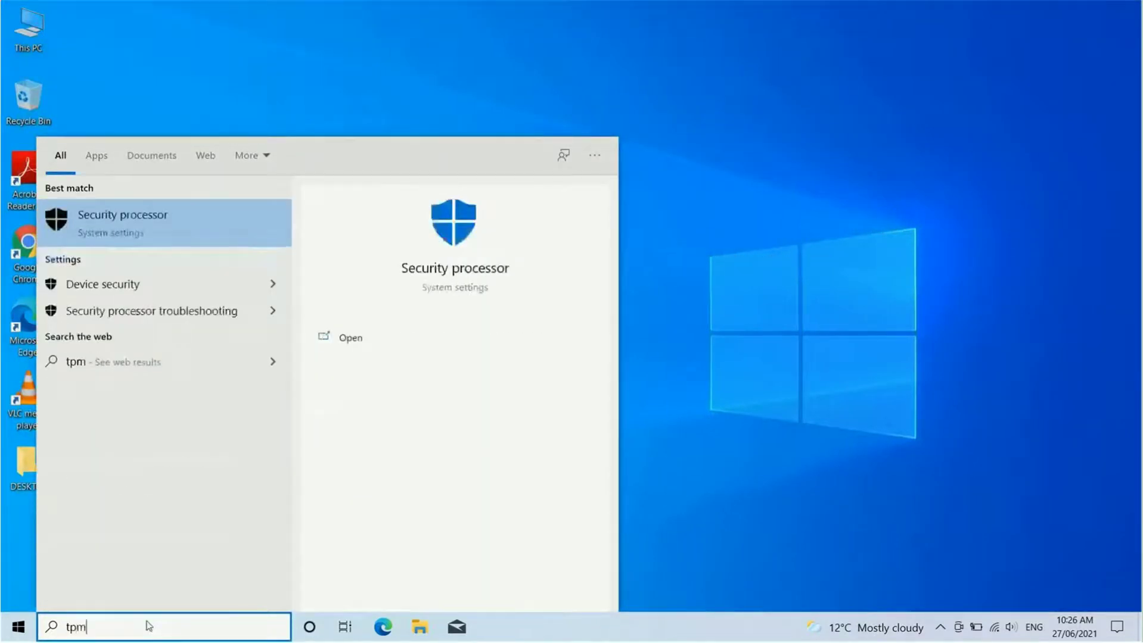
text(.msc)
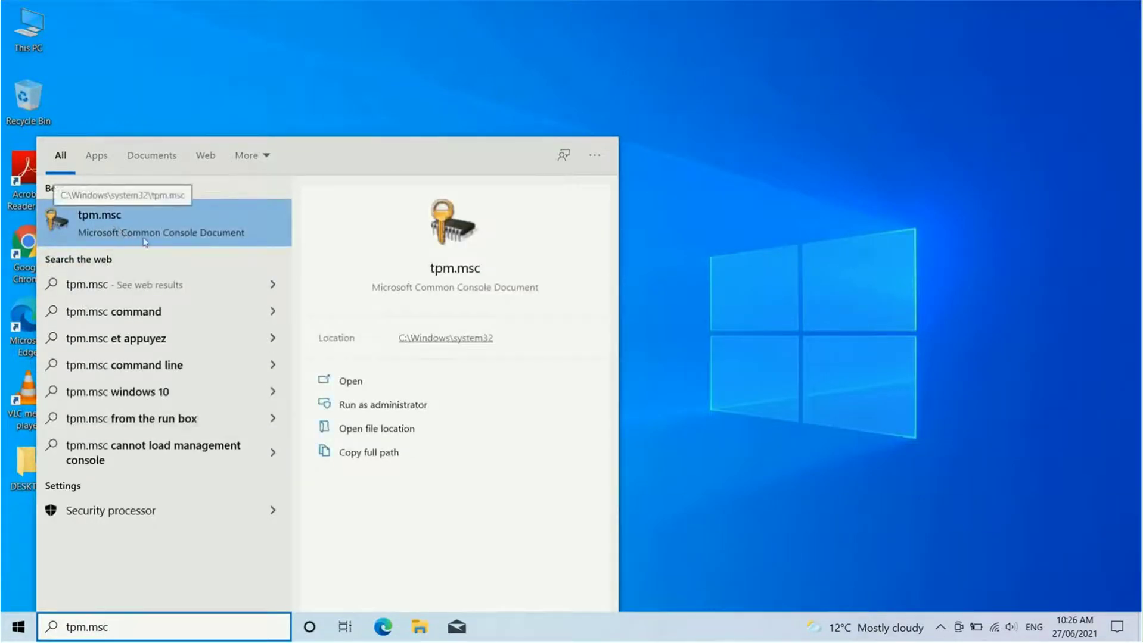
click(170, 222)
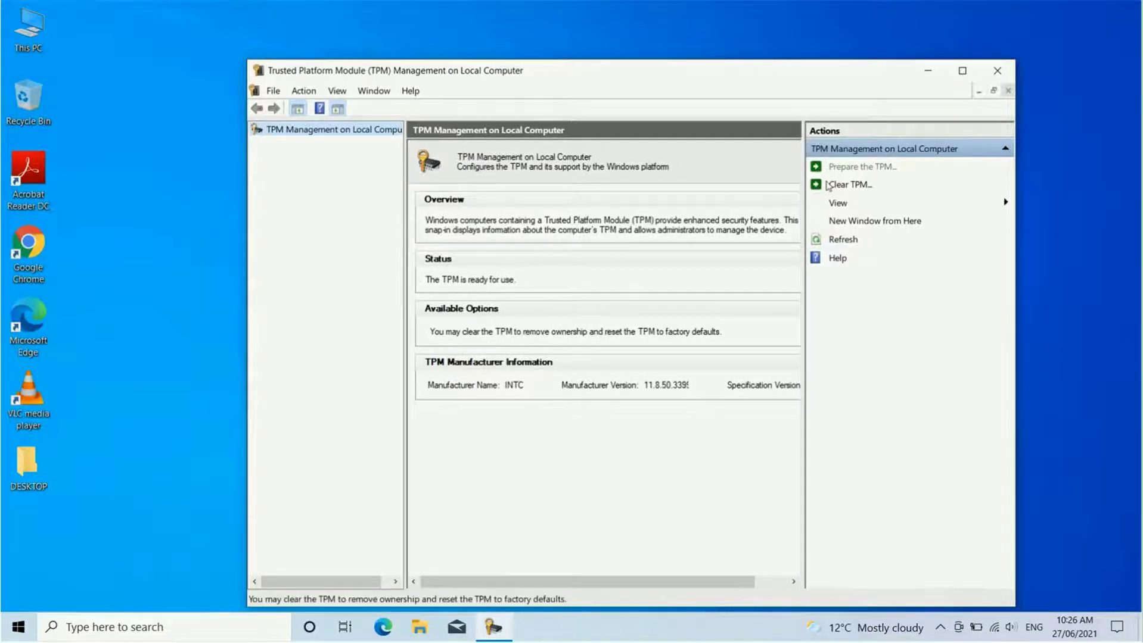
click(1004, 74)
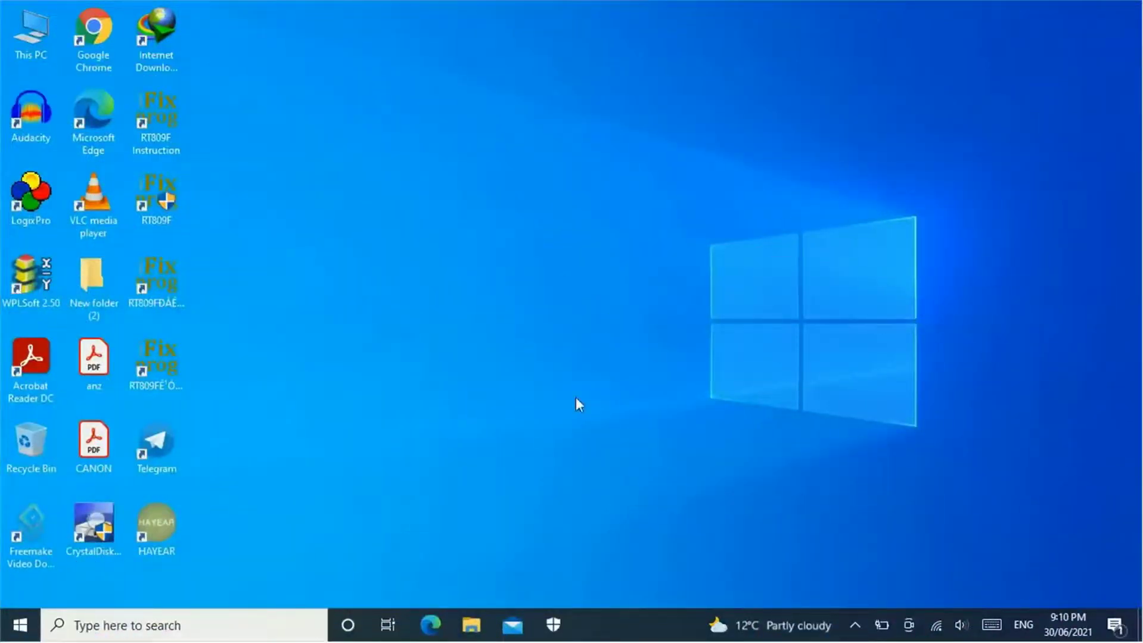
click(134, 632)
text(D)
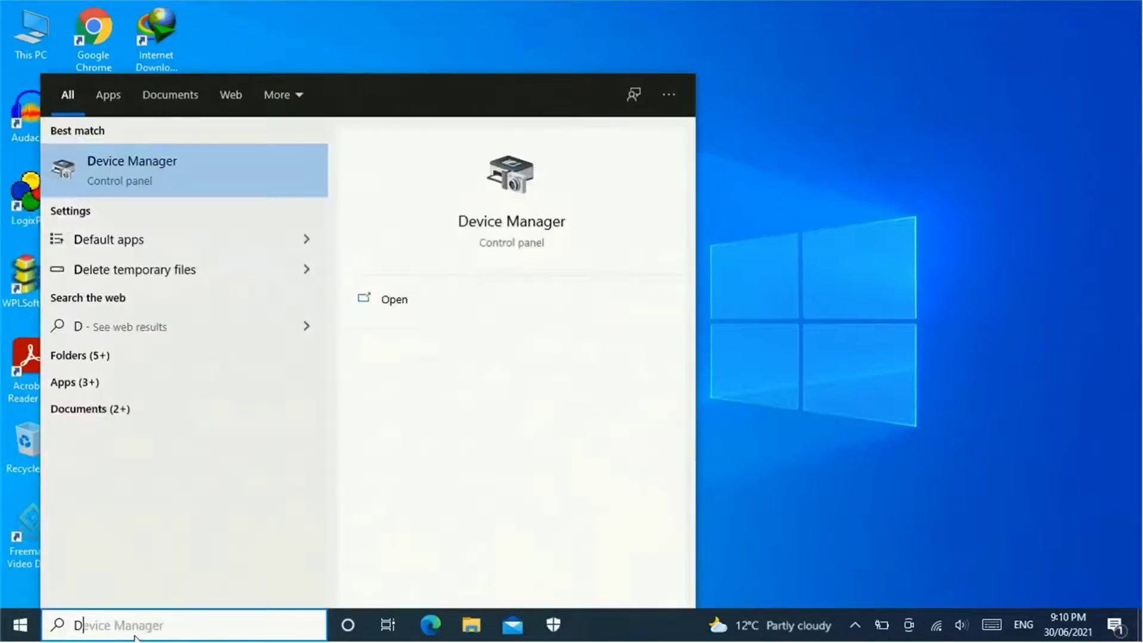
text(X)
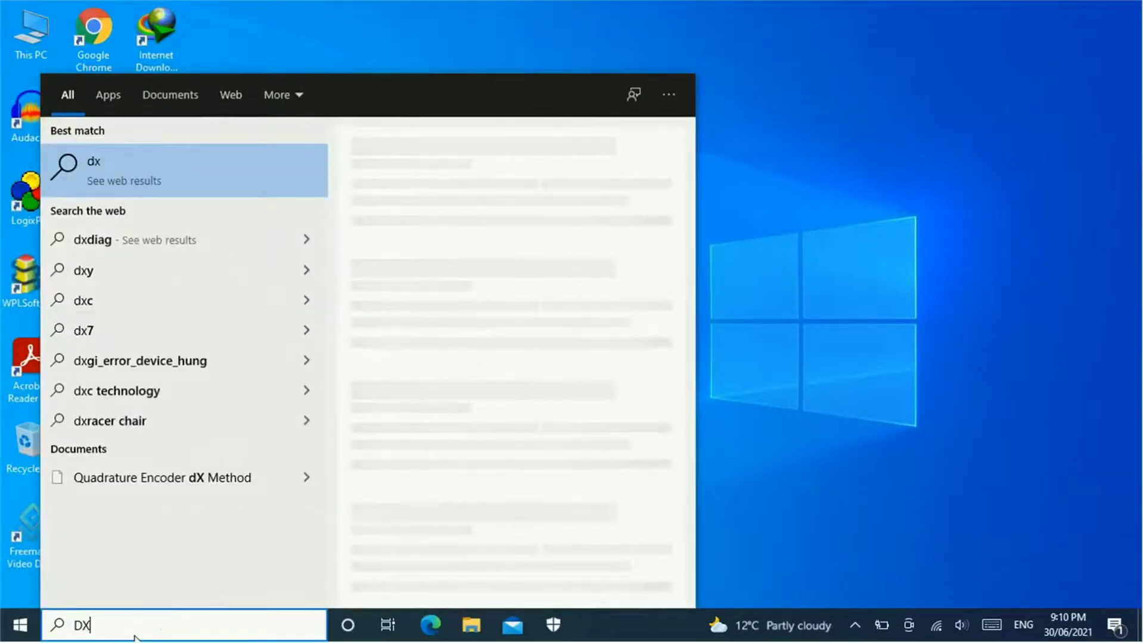
text(D)
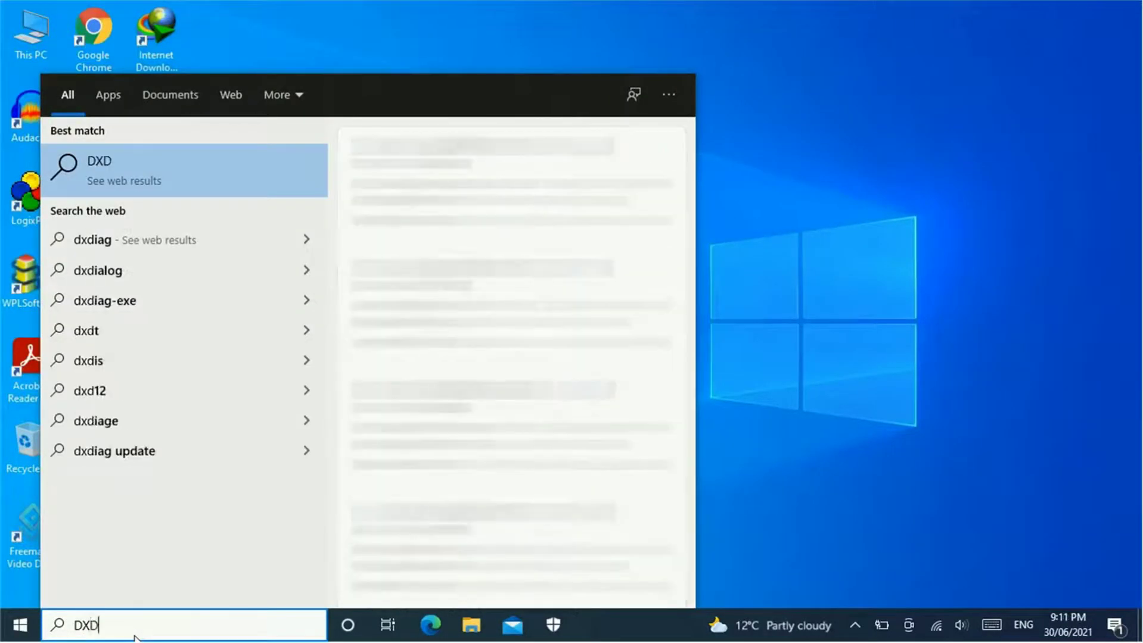
text(IAG)
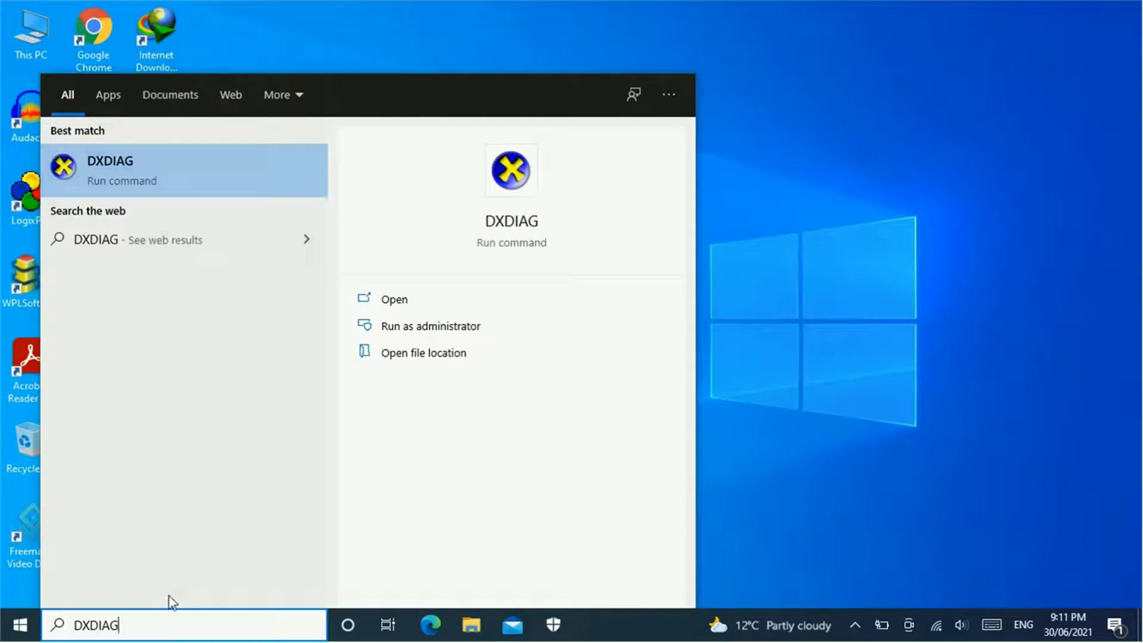
key(BackSpace)
key(BackSpace)
key(BackSpace)
key(BackSpace)
key(BackSpace)
key(BackSpace)
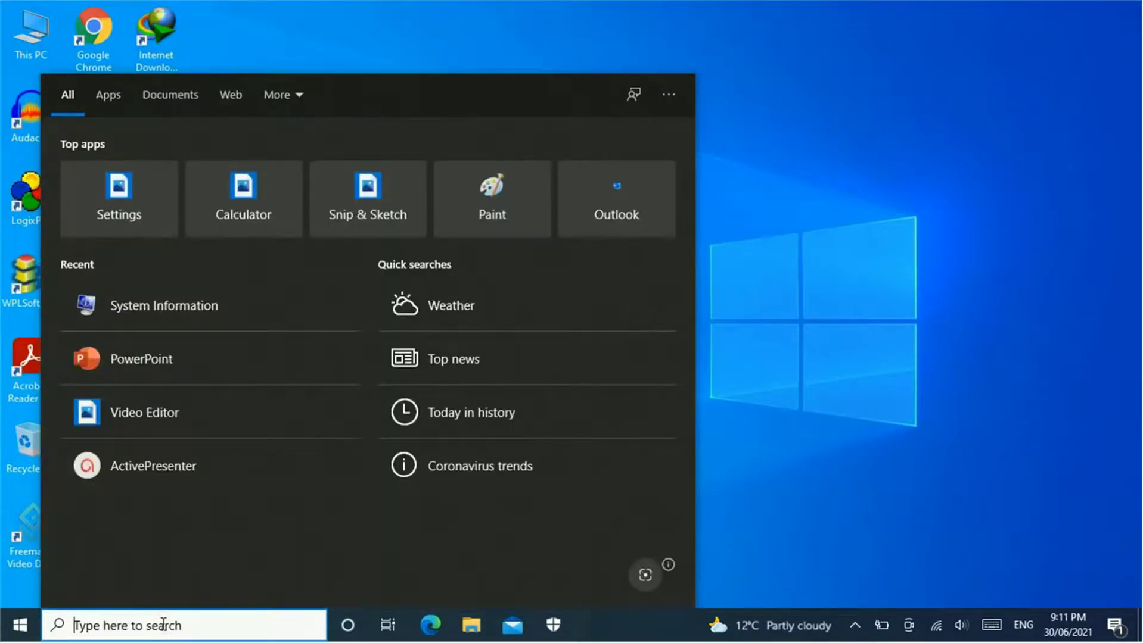
Launch the DirectX Diagnostic Tool through the Run dialog with DXDIAG and check the DirectX version in its system information.
key(super+r)
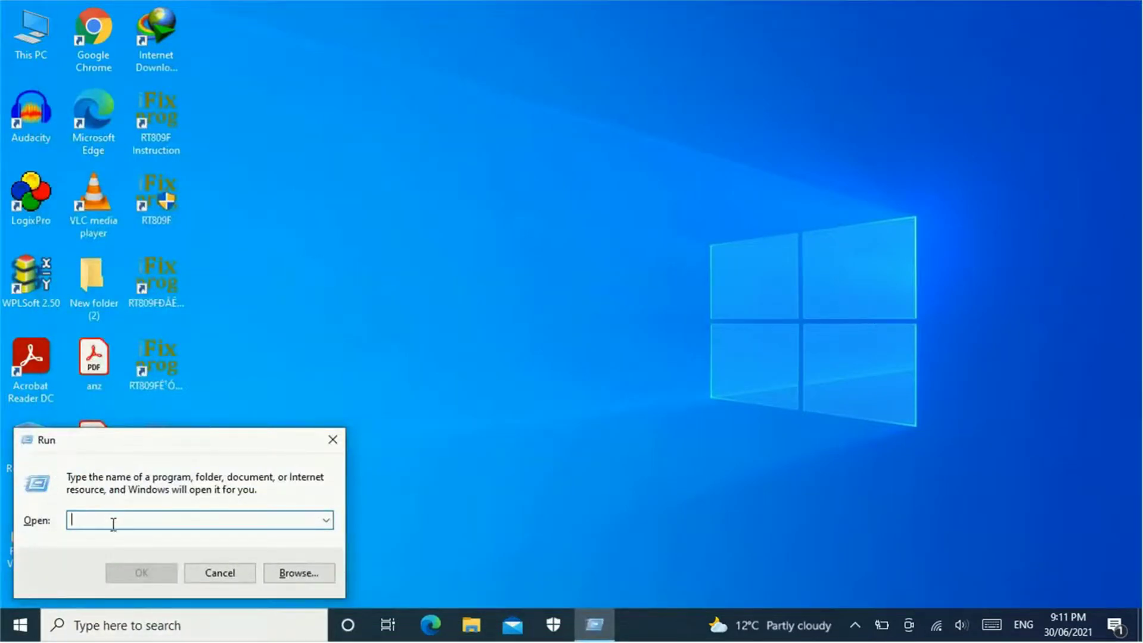
text(DXD)
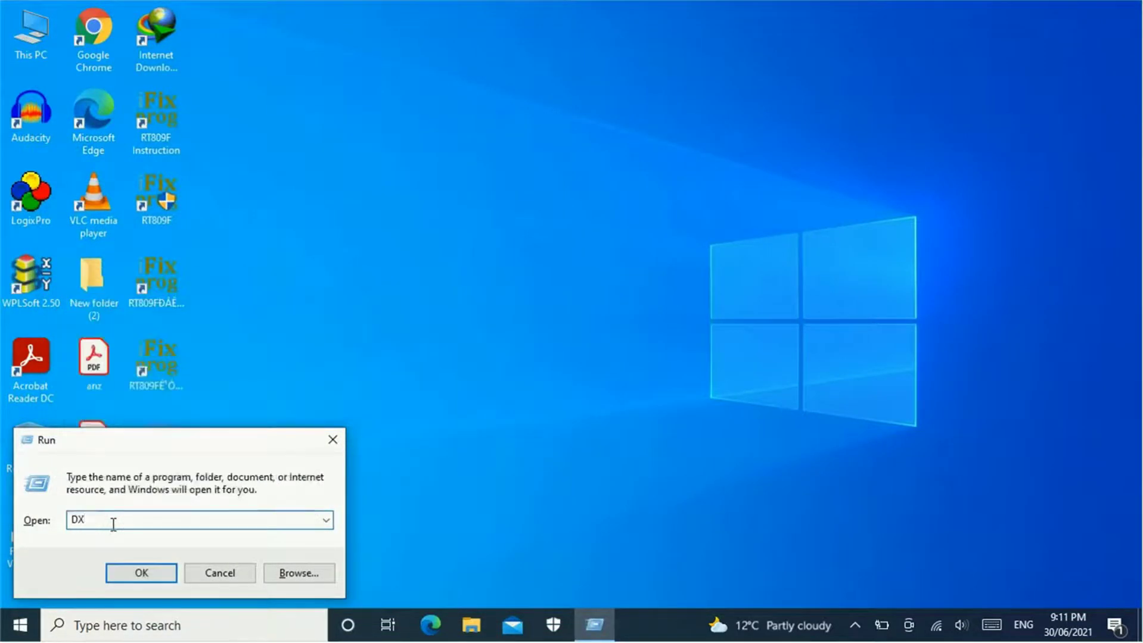
text(IAG)
click(136, 575)
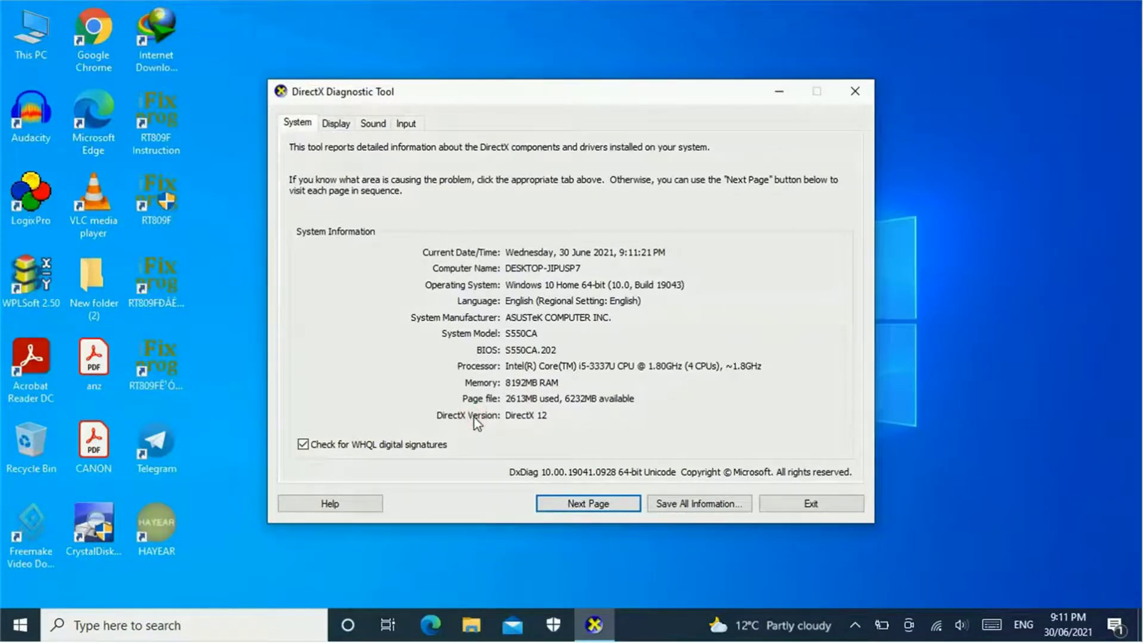
Review the Display, Sound and Input information in the DirectX Diagnostic Tool, including the display driver model, and exit the tool.
click(340, 126)
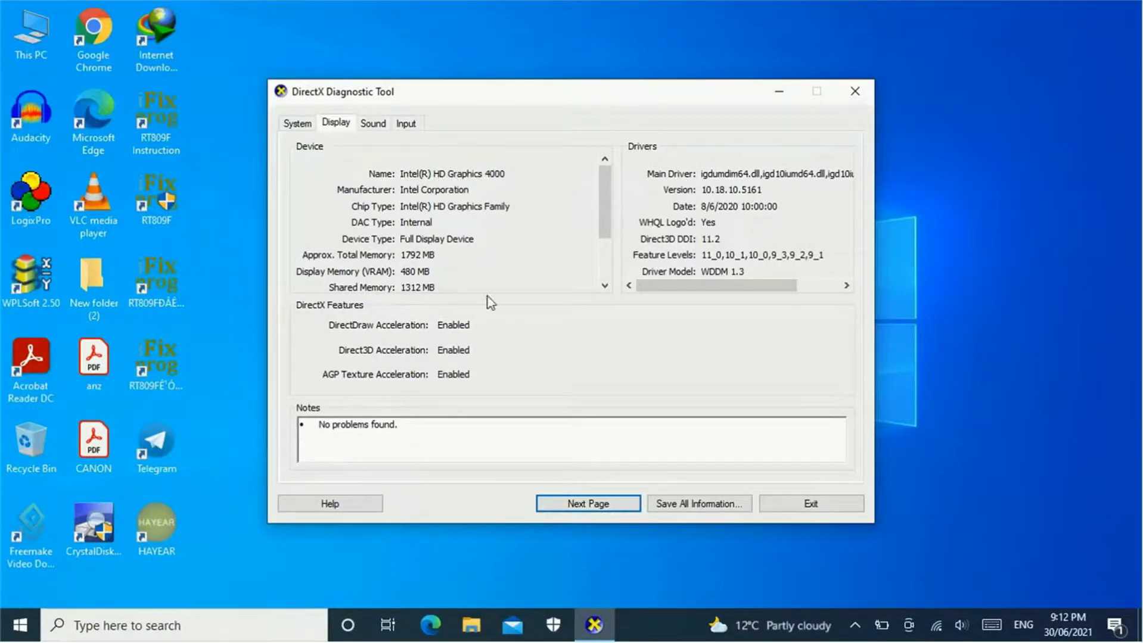
click(381, 125)
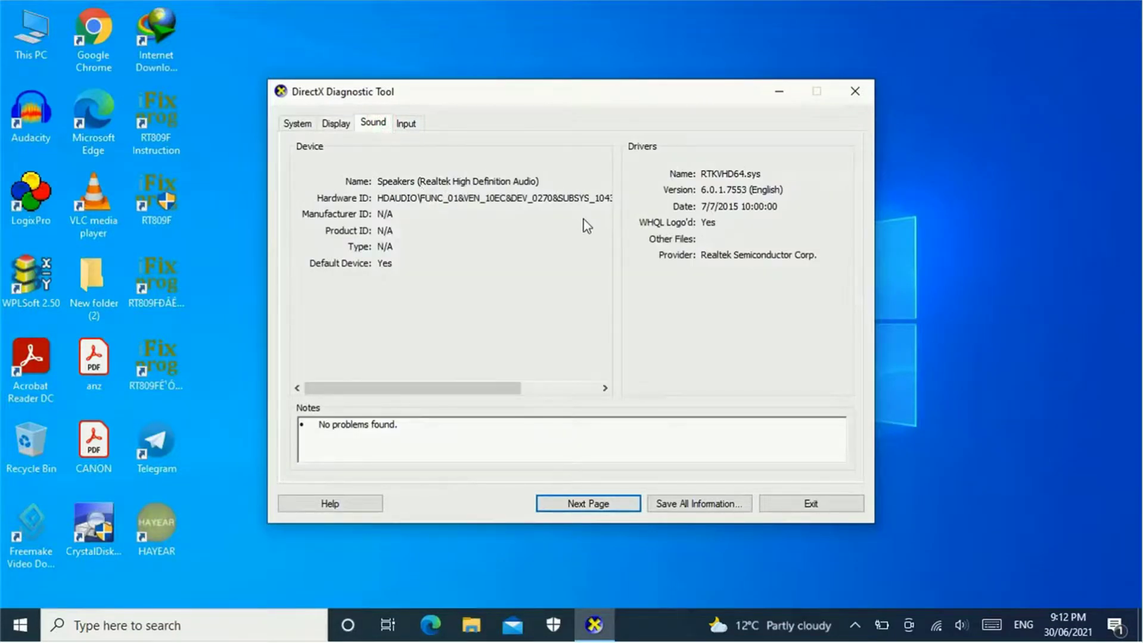
click(407, 125)
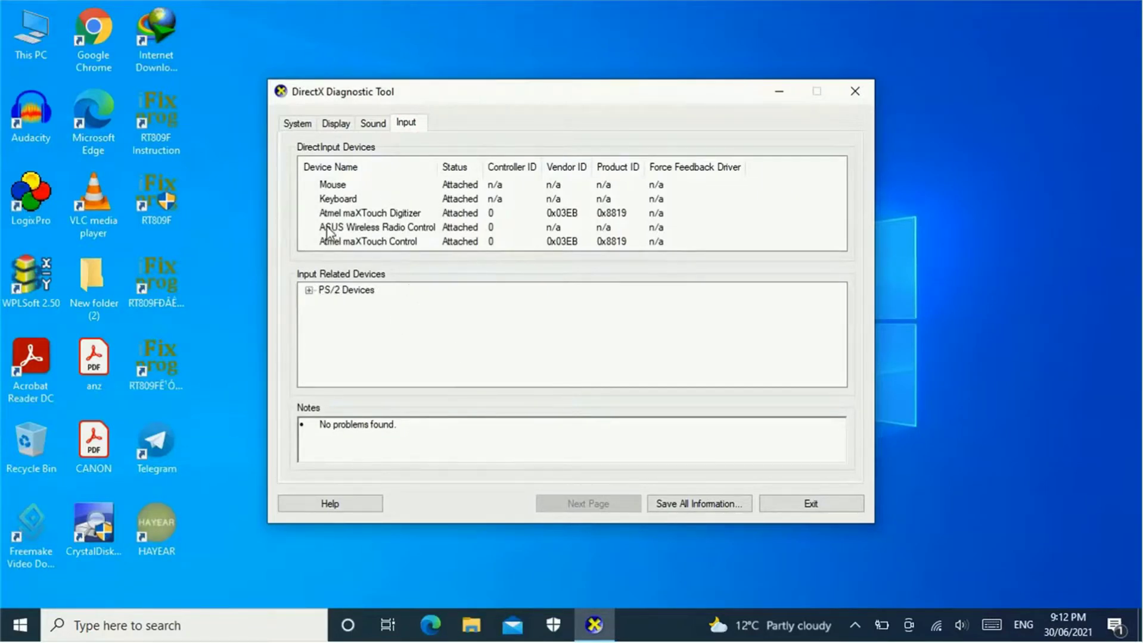
click(798, 505)
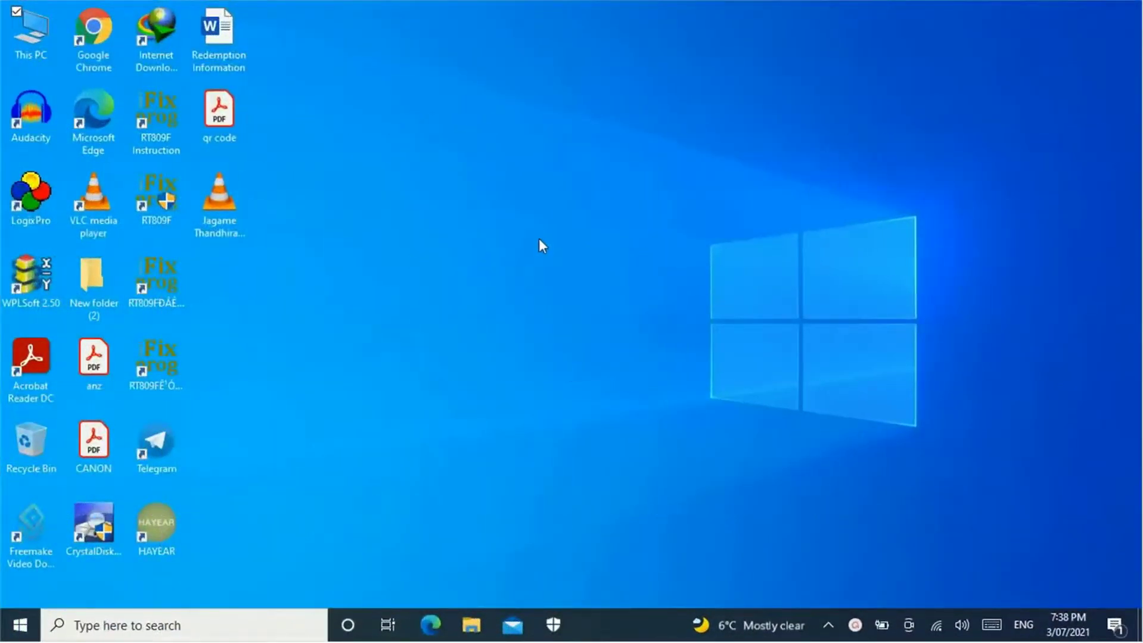
Open the desktop's display settings, check the available display resolutions, keep 1366 × 768 (Recommended) and close Settings.
right_click(468, 258)
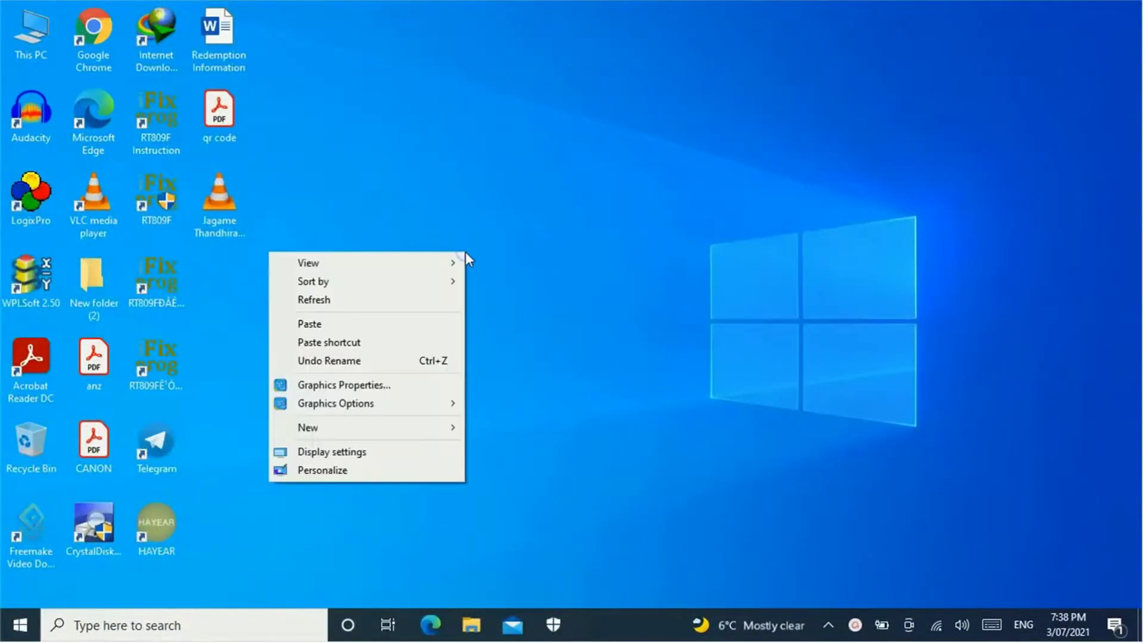
click(344, 455)
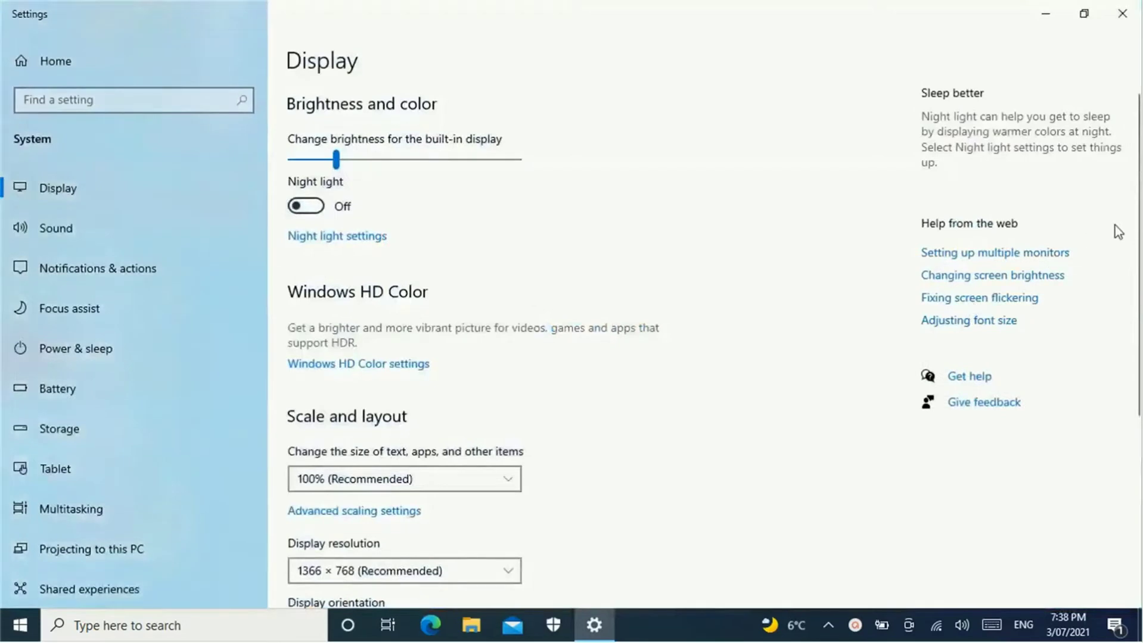
scroll(1130, 225, down, 3)
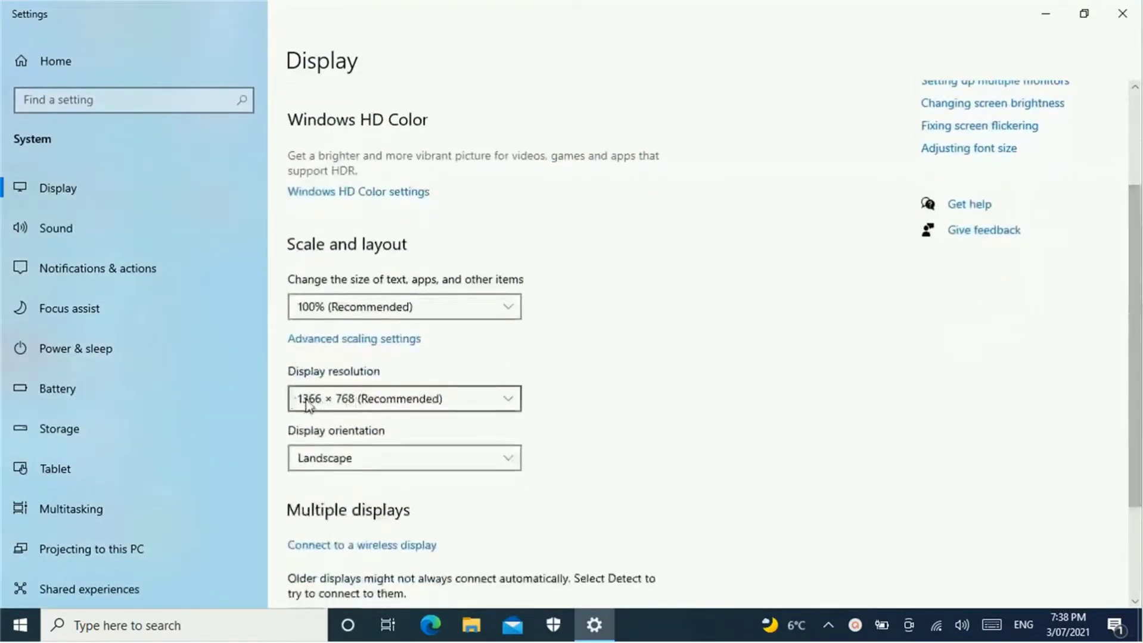
click(508, 404)
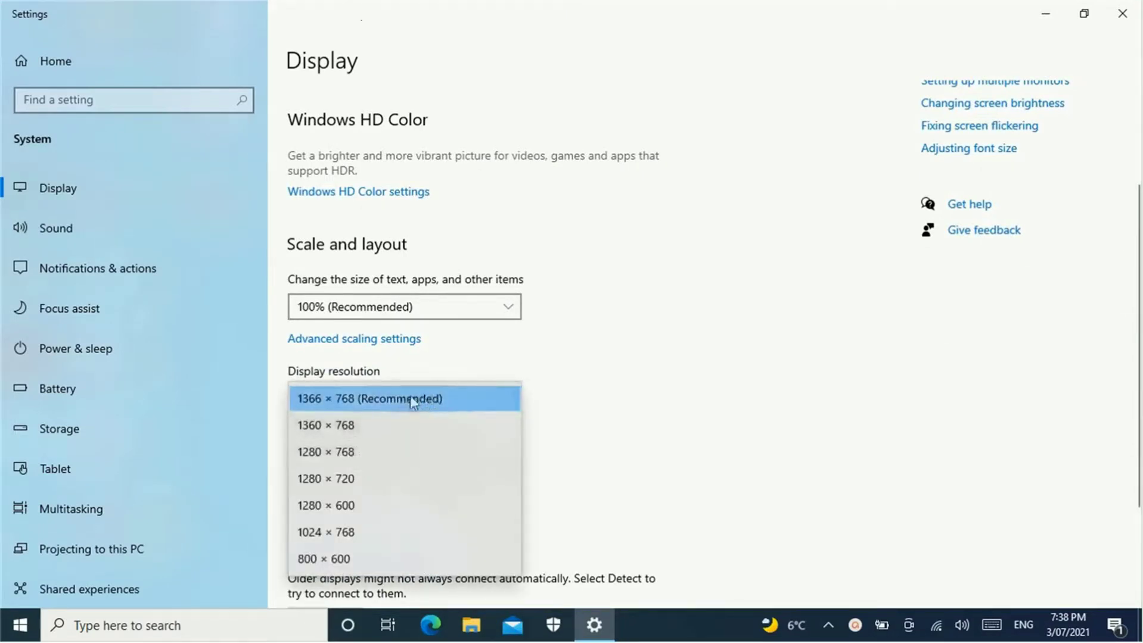
click(426, 398)
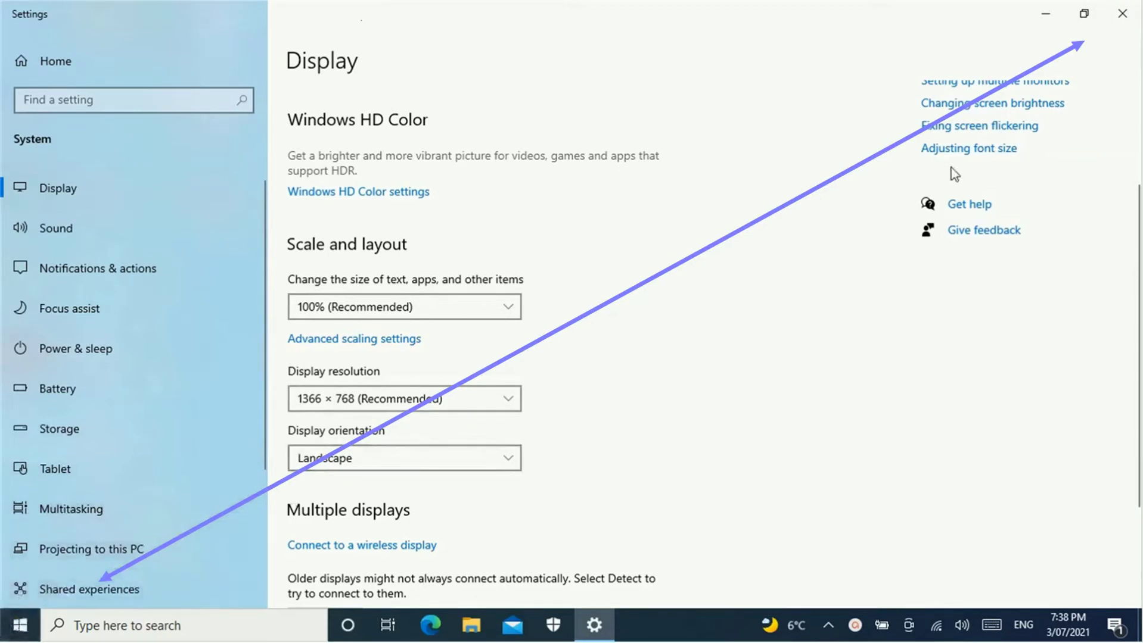
click(1112, 24)
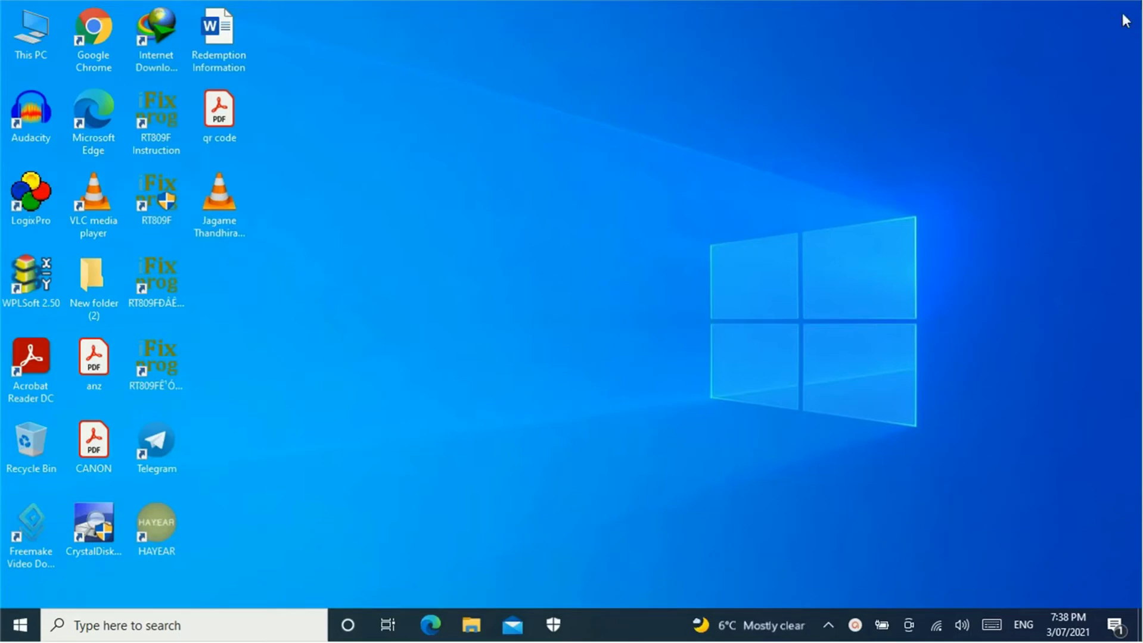